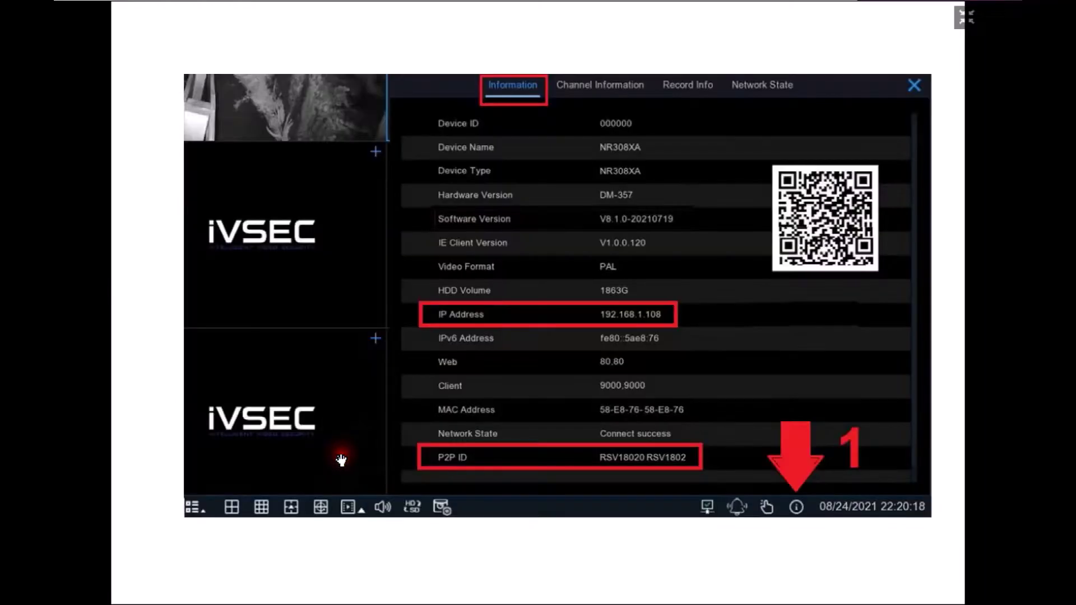
Show the NVR's Information tab with its IP address and P2P ID.
click(342, 456)
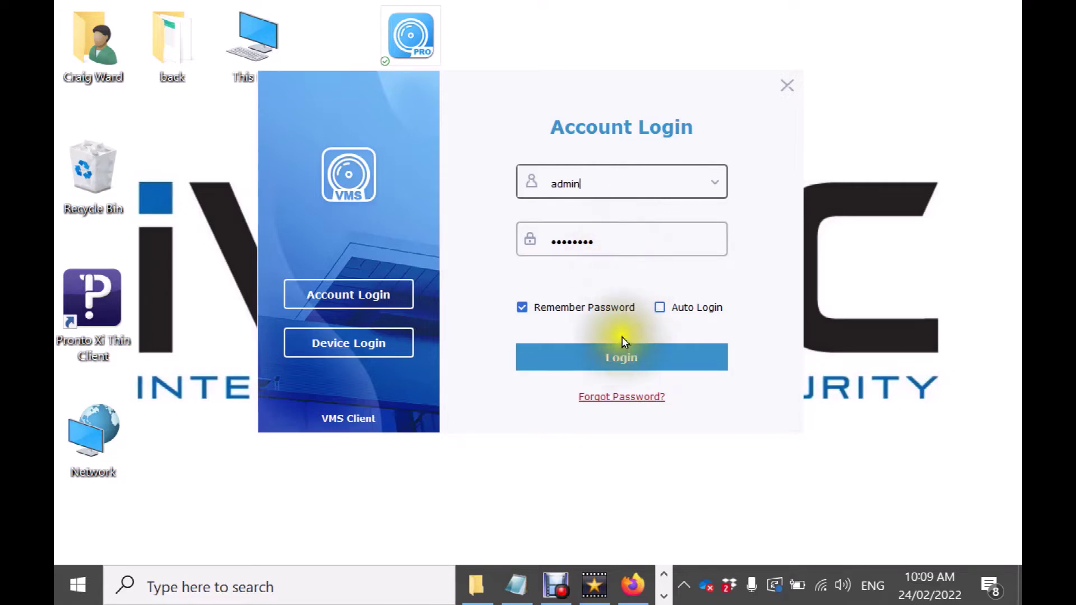
Log in with the saved admin account and go to the Device Management equipment list.
click(637, 363)
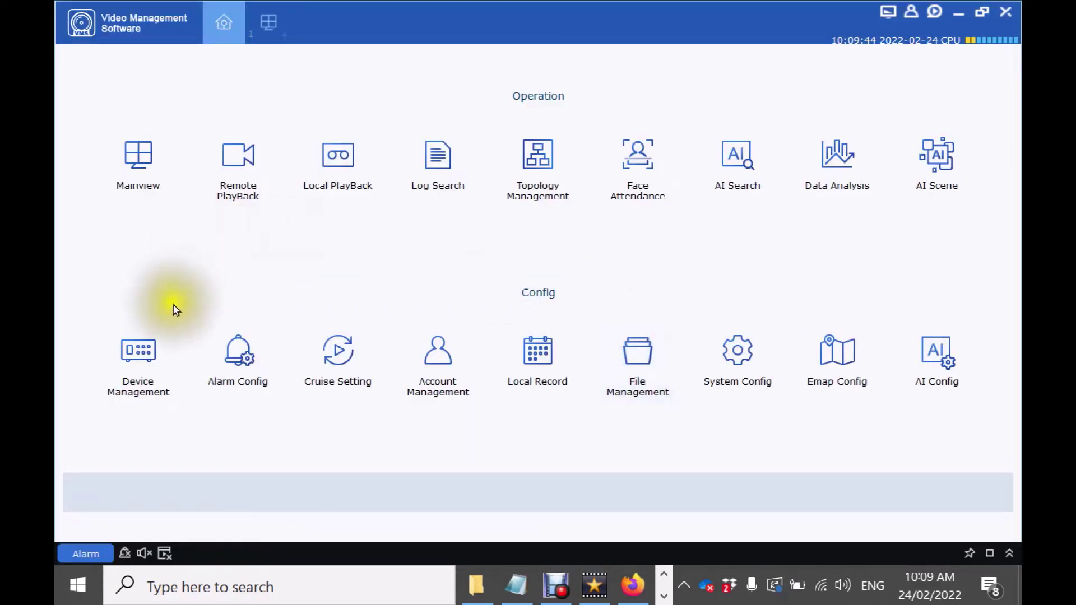
click(149, 361)
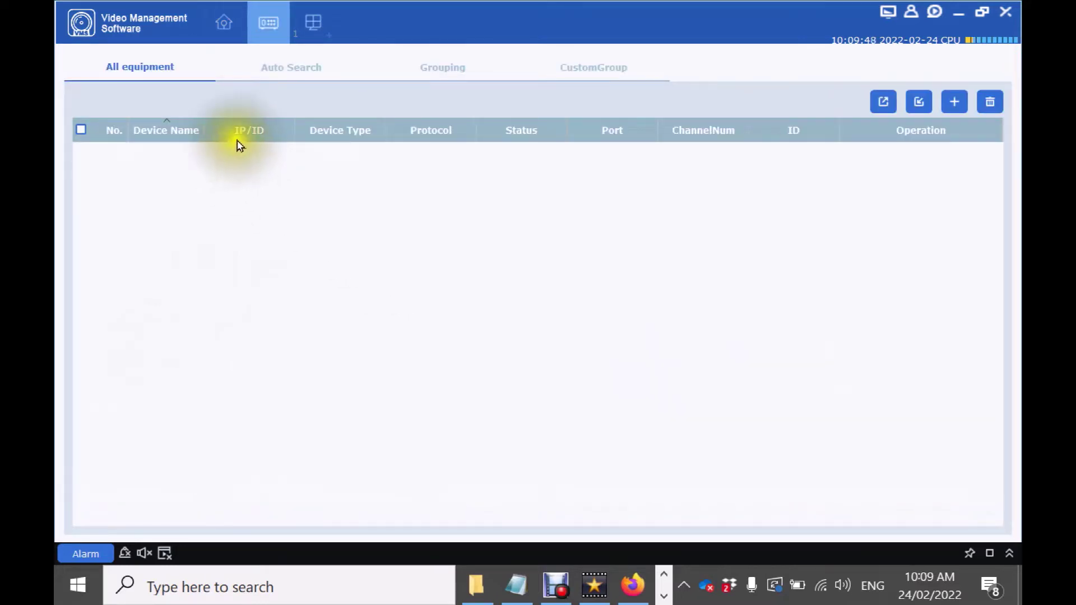
Start a new device named with the pasted P2P ID and set Login Type to ID.
click(955, 102)
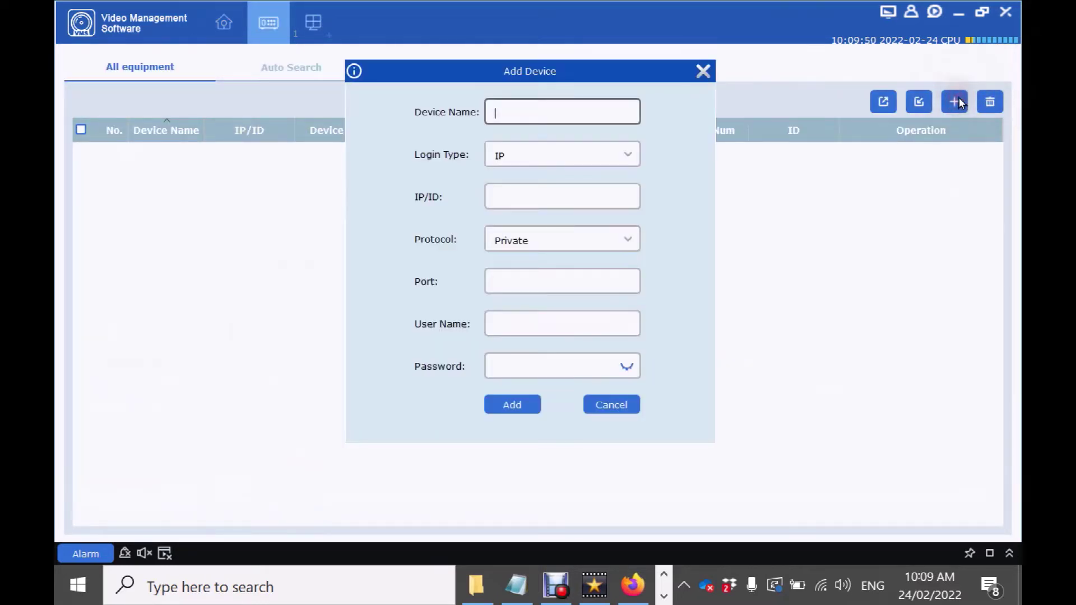
click(521, 578)
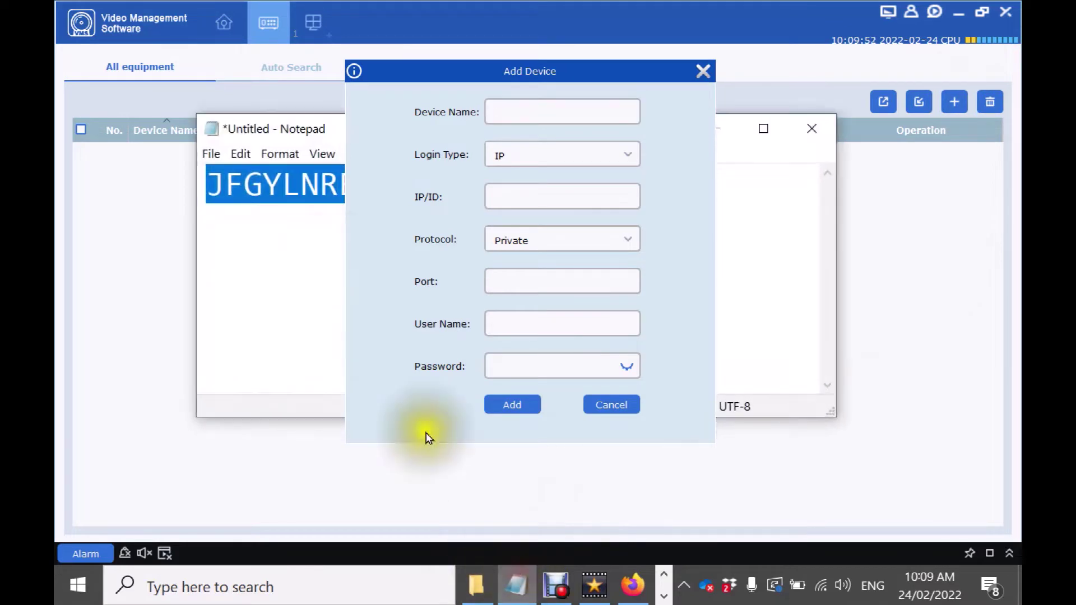
drag(283, 115, 104, 110)
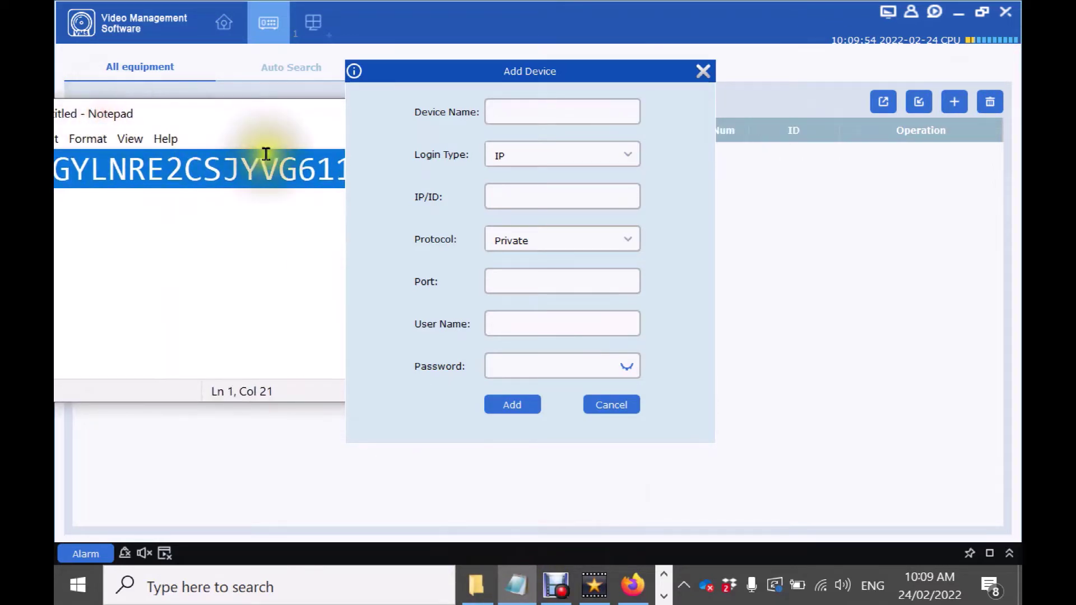
click(528, 110)
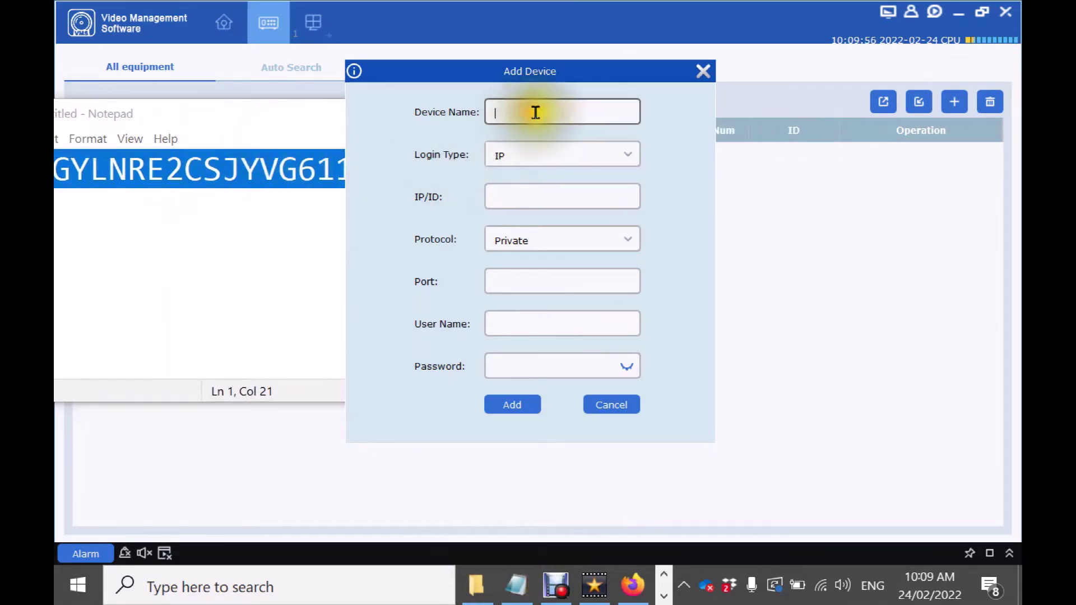
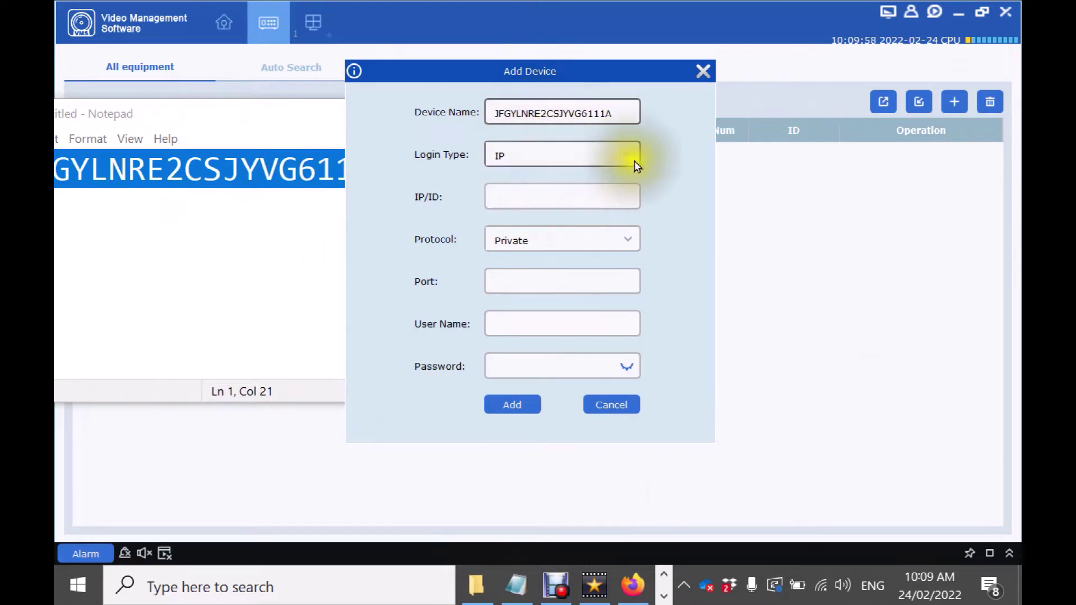
click(631, 159)
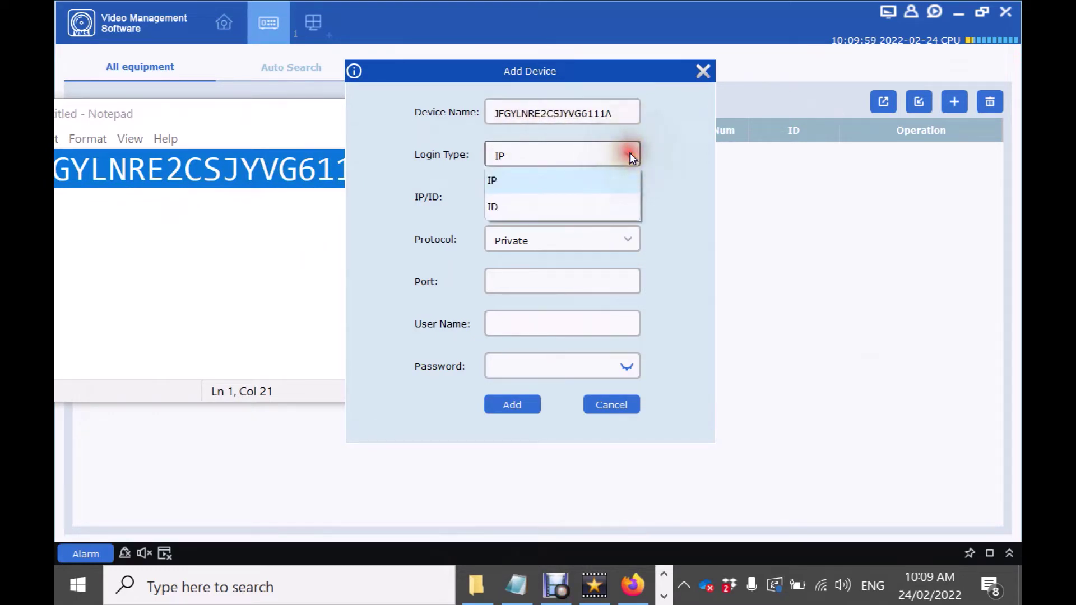
click(539, 207)
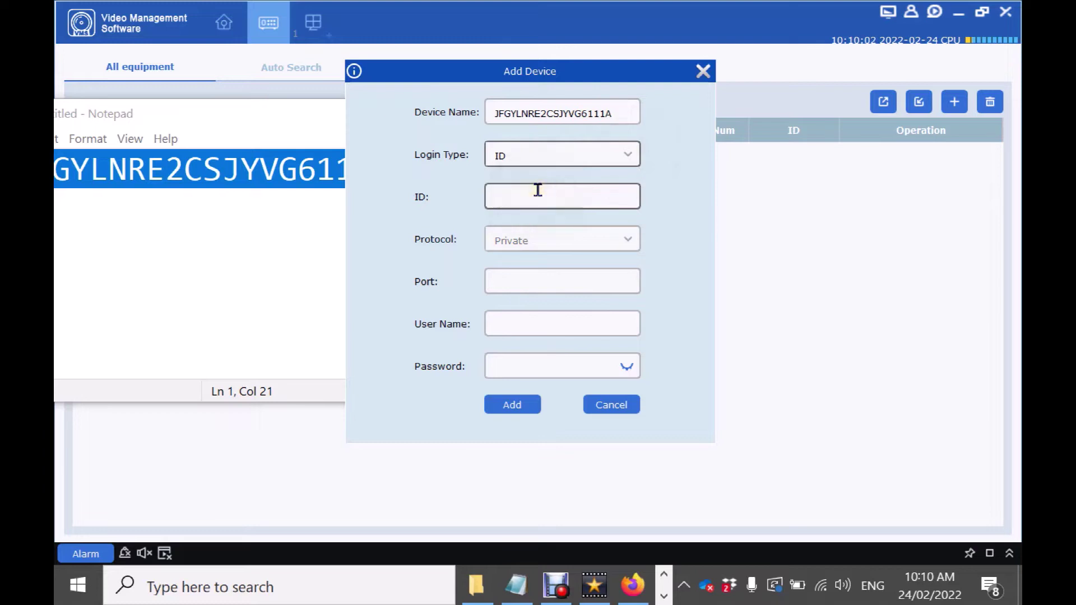
Paste the P2P ID as the ID, set port 9000 and admin credentials, and add the NVR.
click(585, 197)
text(JFGYLNRE2CSJYVG6111A)
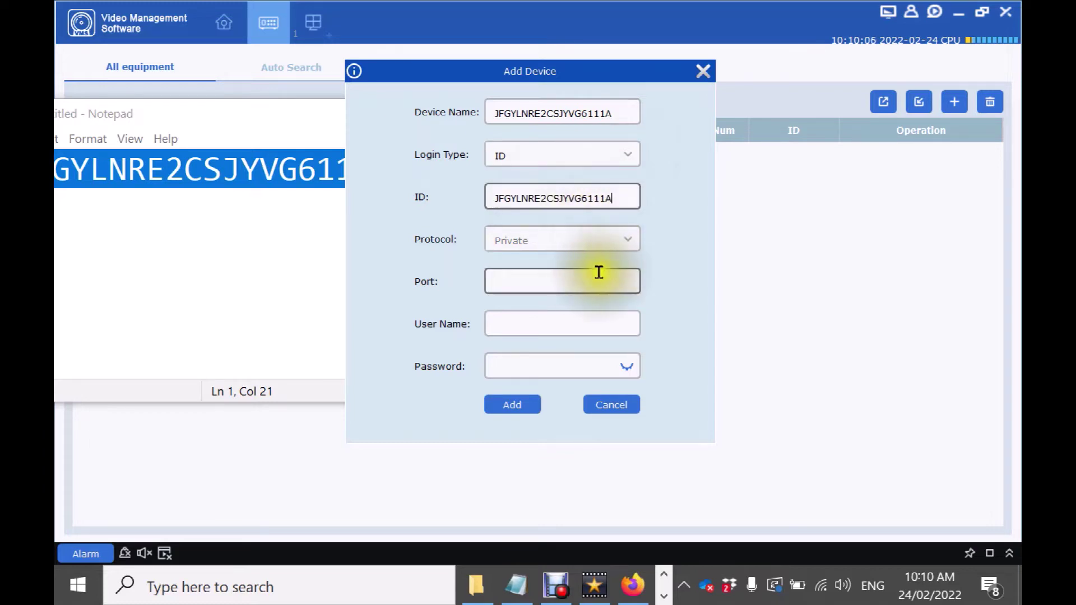
click(586, 279)
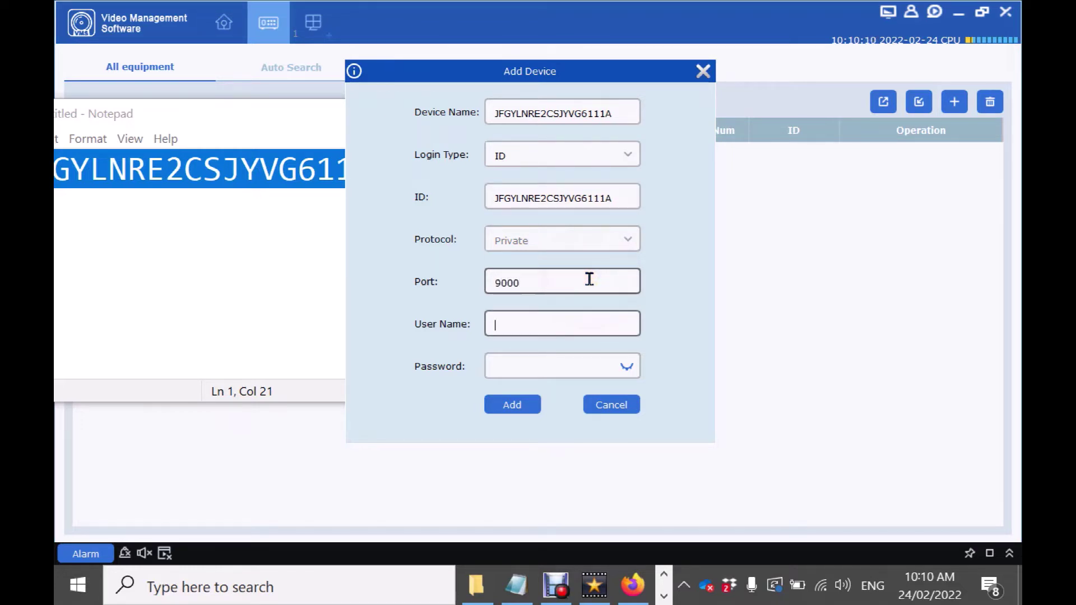
text(admin)
key(Tab)
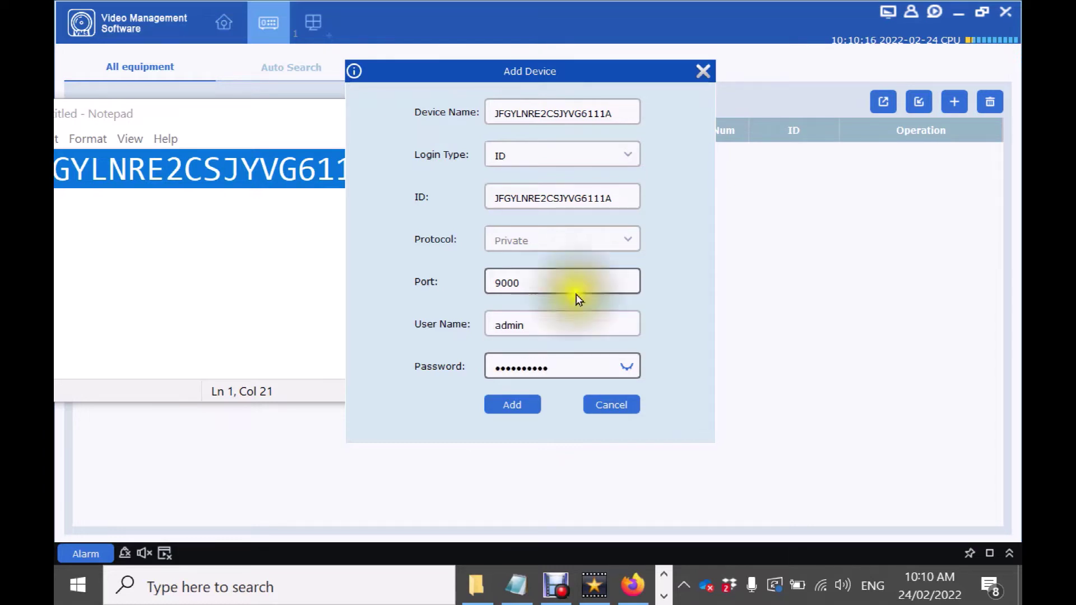
click(512, 404)
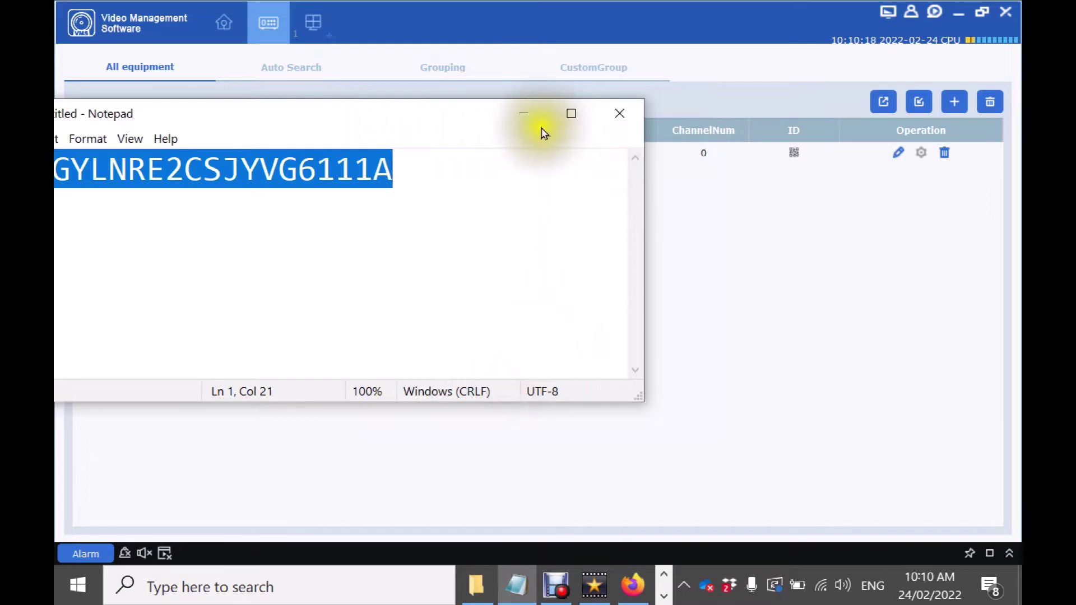
click(529, 115)
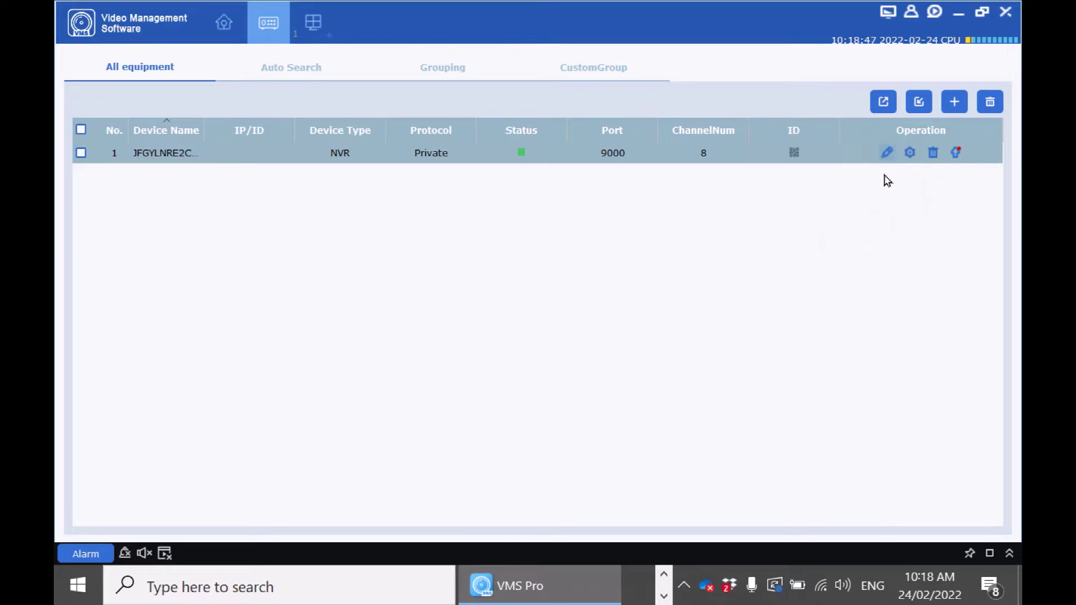
Check the NVR's Modify Device login type options, then cancel without saving changes.
click(885, 166)
click(885, 163)
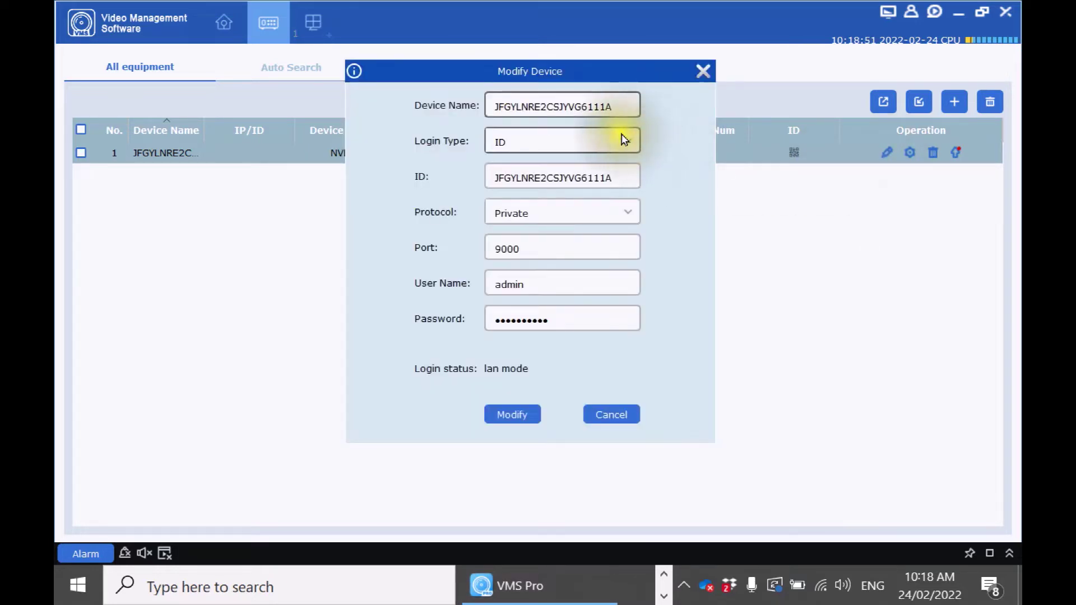
click(628, 141)
click(578, 164)
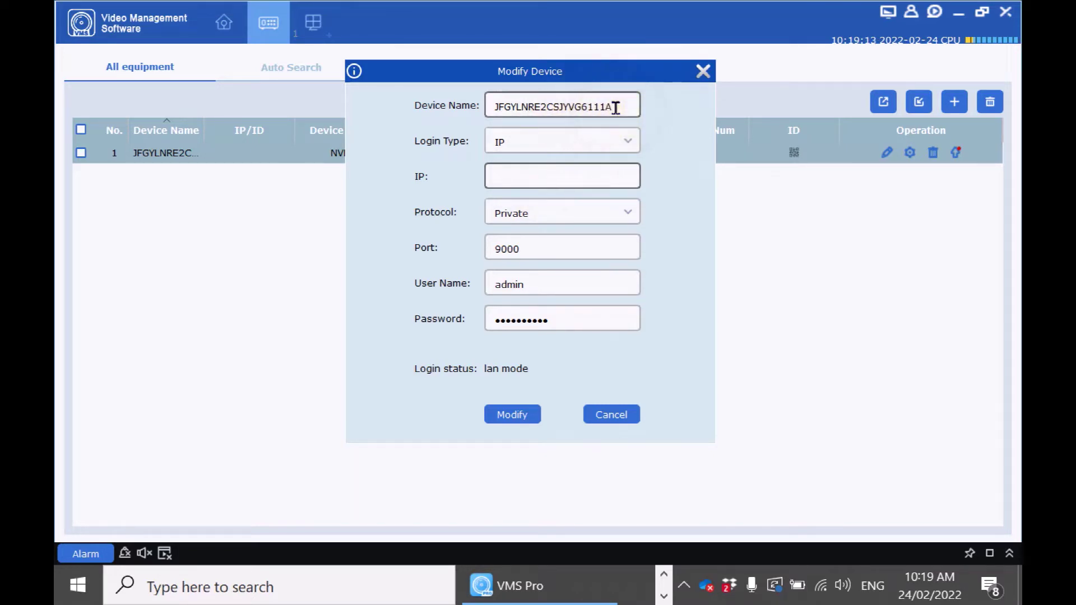
click(625, 414)
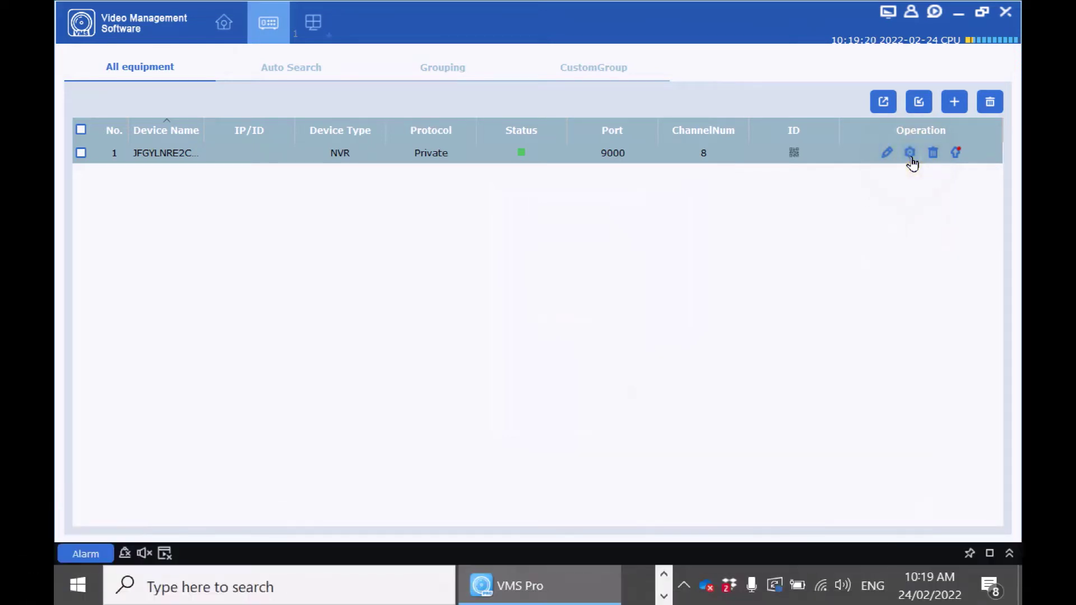
click(911, 159)
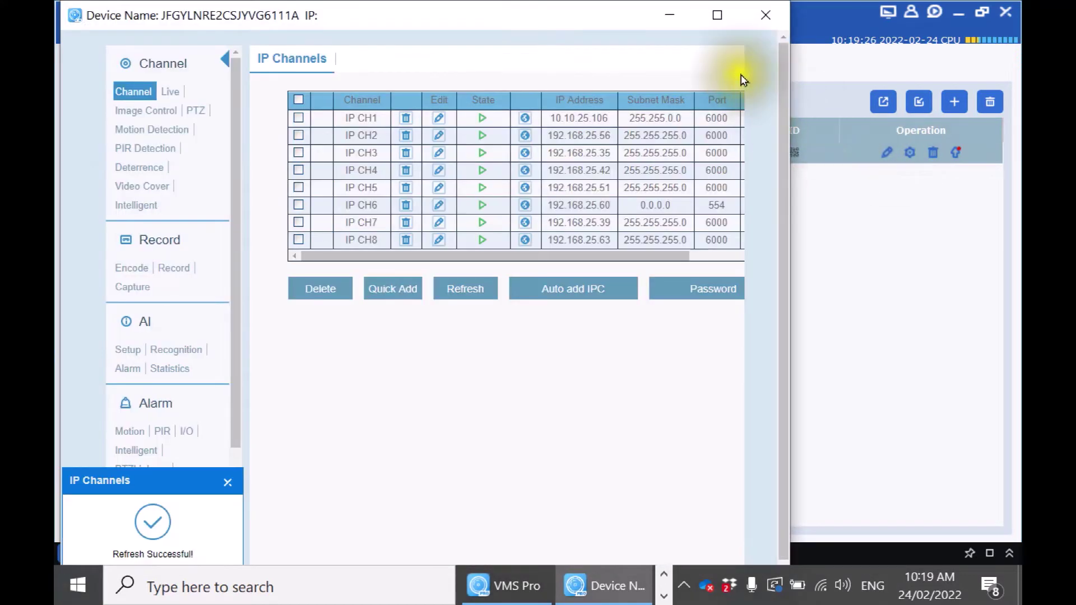
click(717, 16)
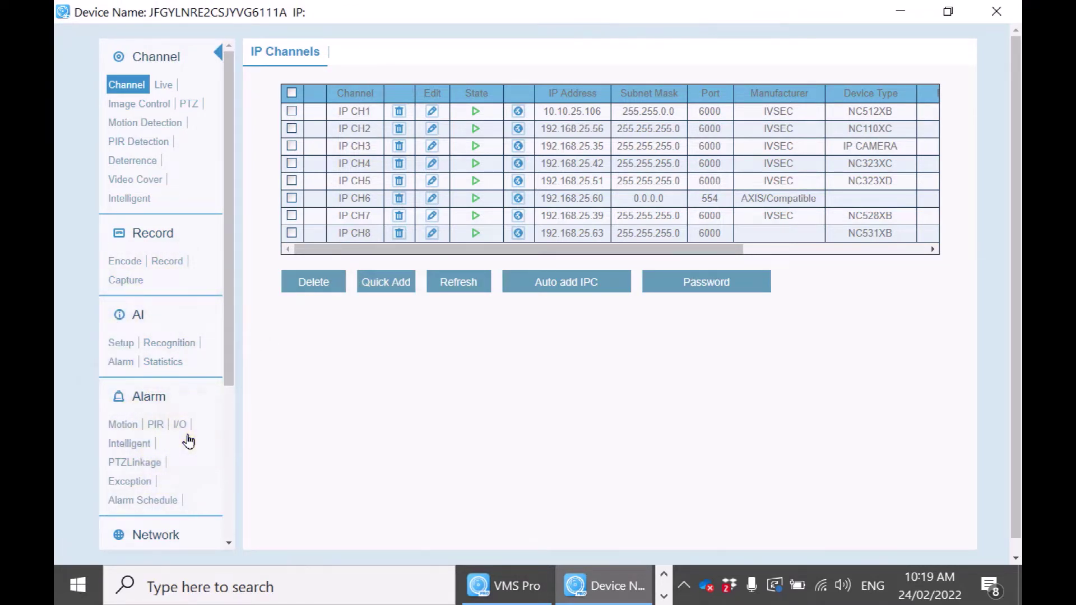
click(999, 11)
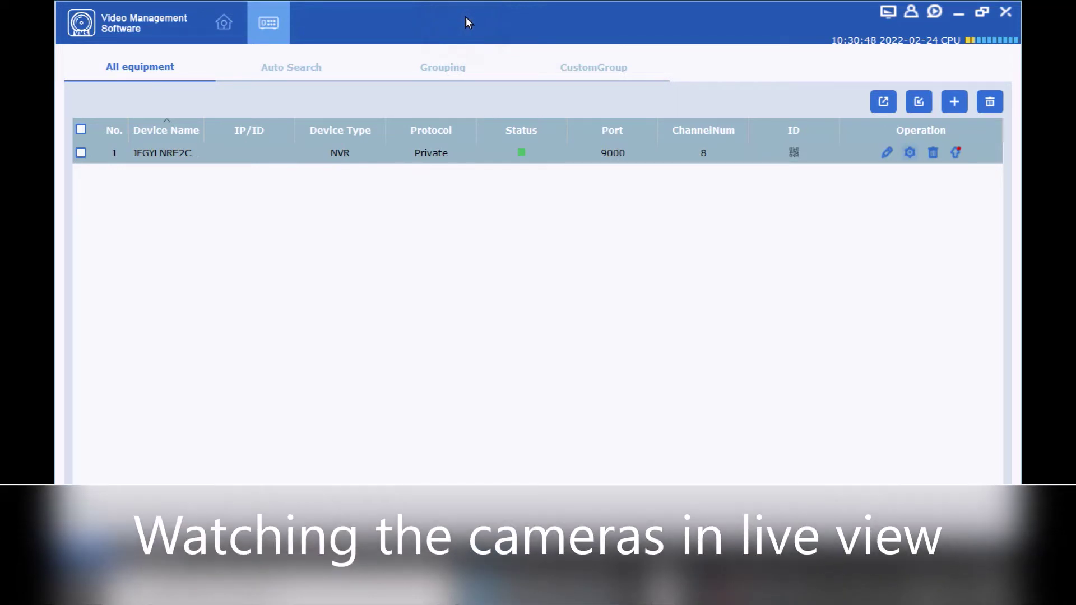
In Mainview, expand the NVR and play NC512XB top-left and NC110XC top-right.
click(220, 24)
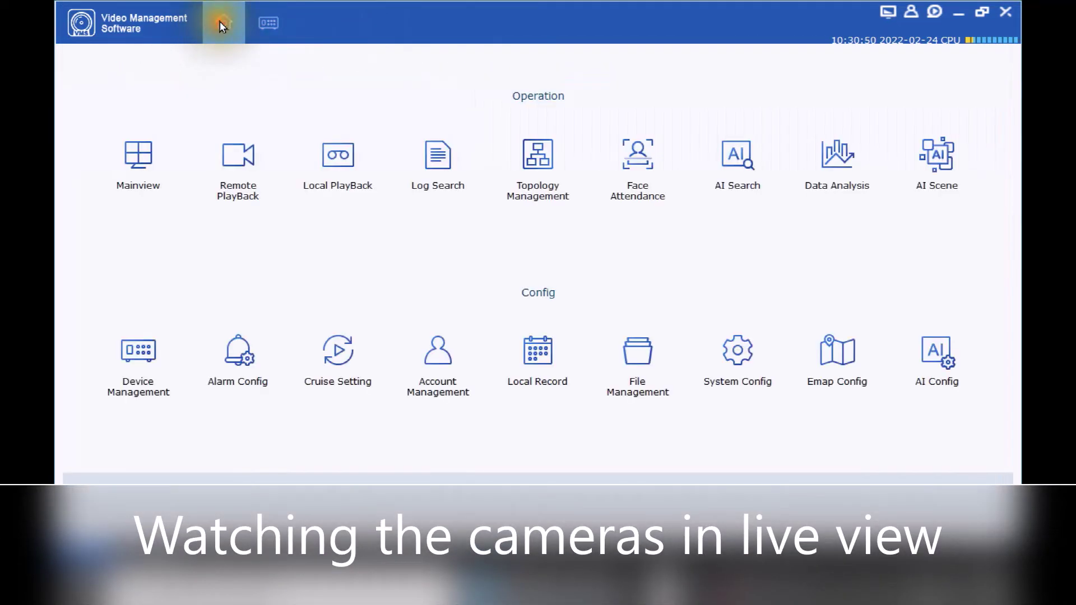
click(125, 168)
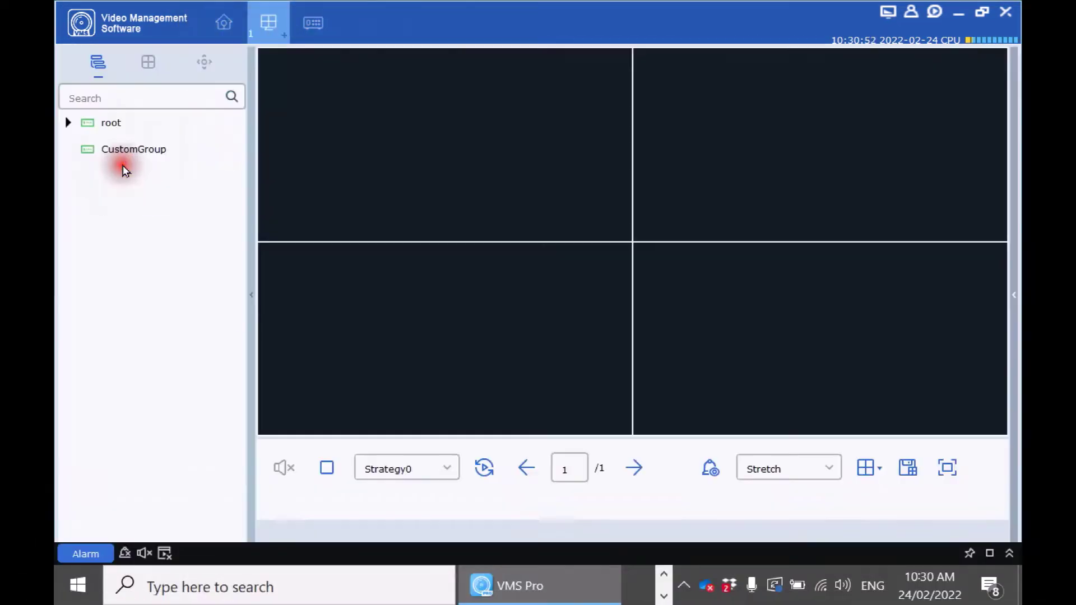
click(67, 125)
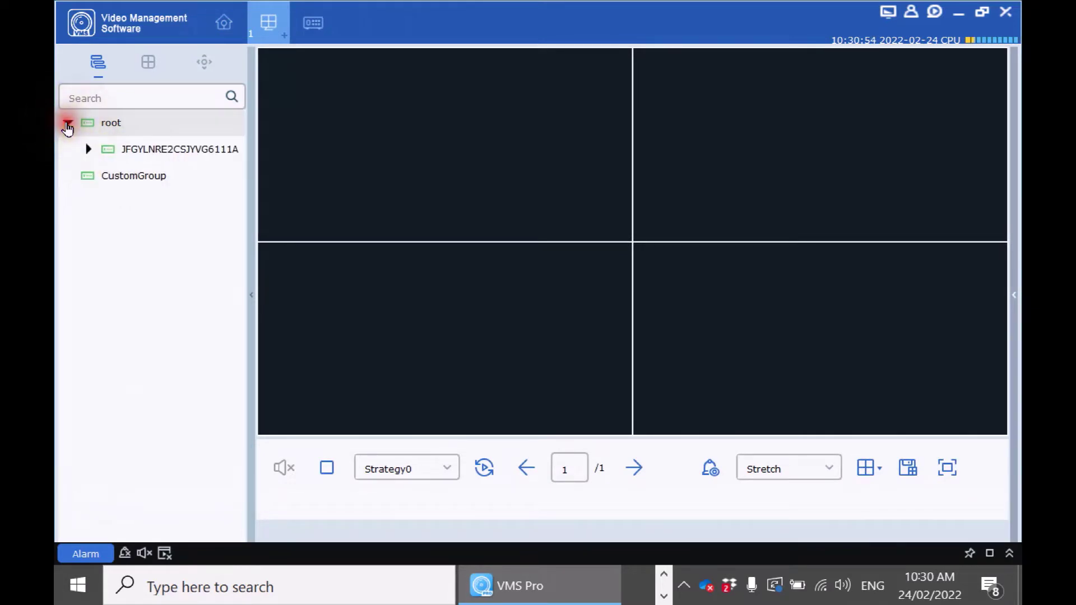
click(90, 150)
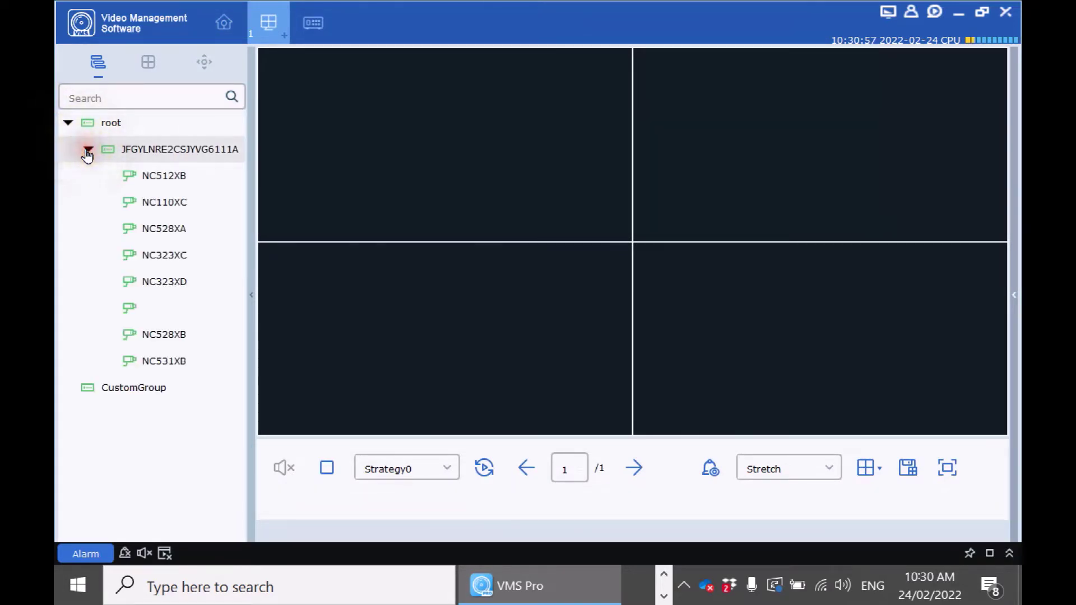
click(141, 183)
click(137, 180)
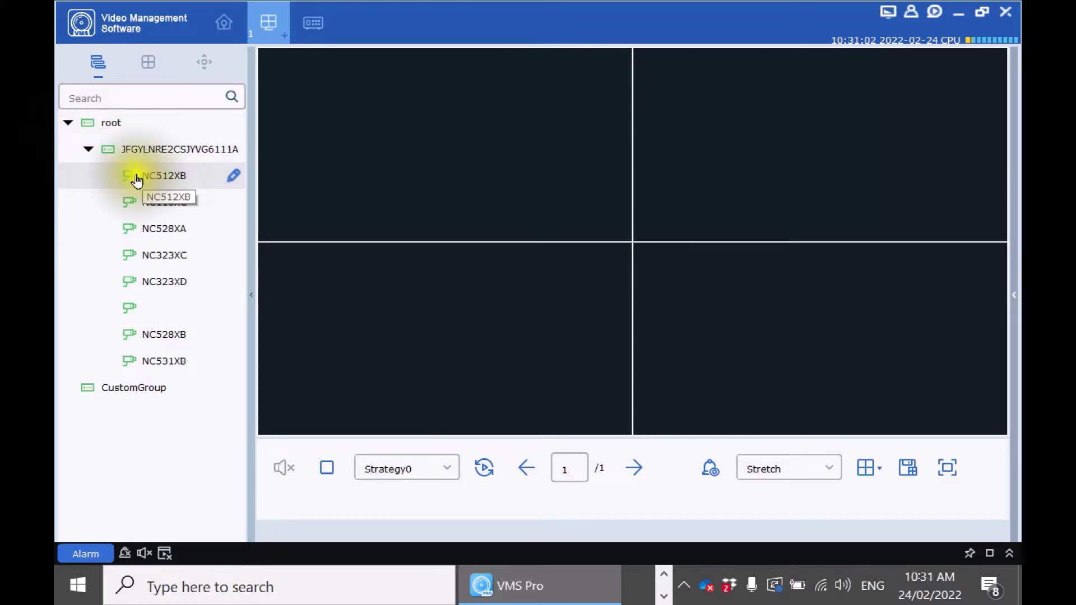
drag(133, 180, 367, 162)
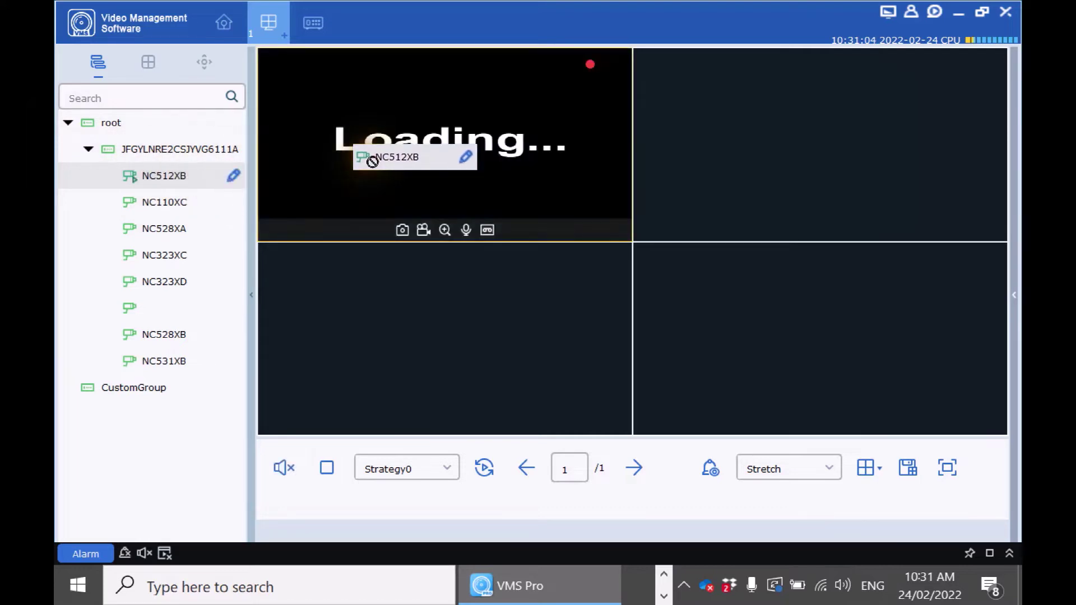
drag(159, 208, 746, 183)
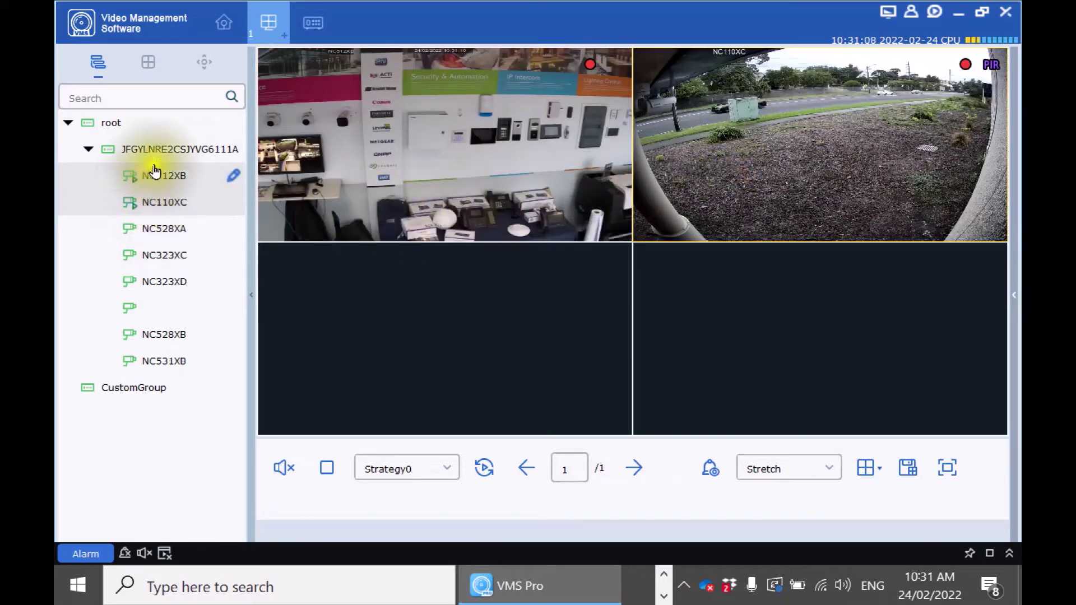
Open all eight NVR channels live, then use Close all ch to blank every tile.
right_click(162, 153)
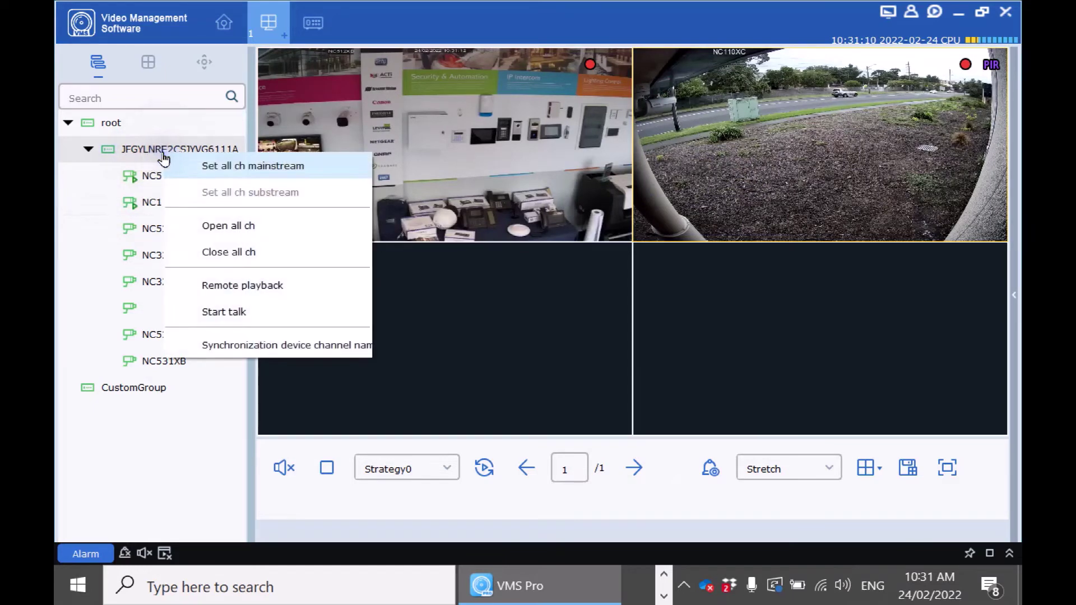
click(272, 229)
right_click(180, 150)
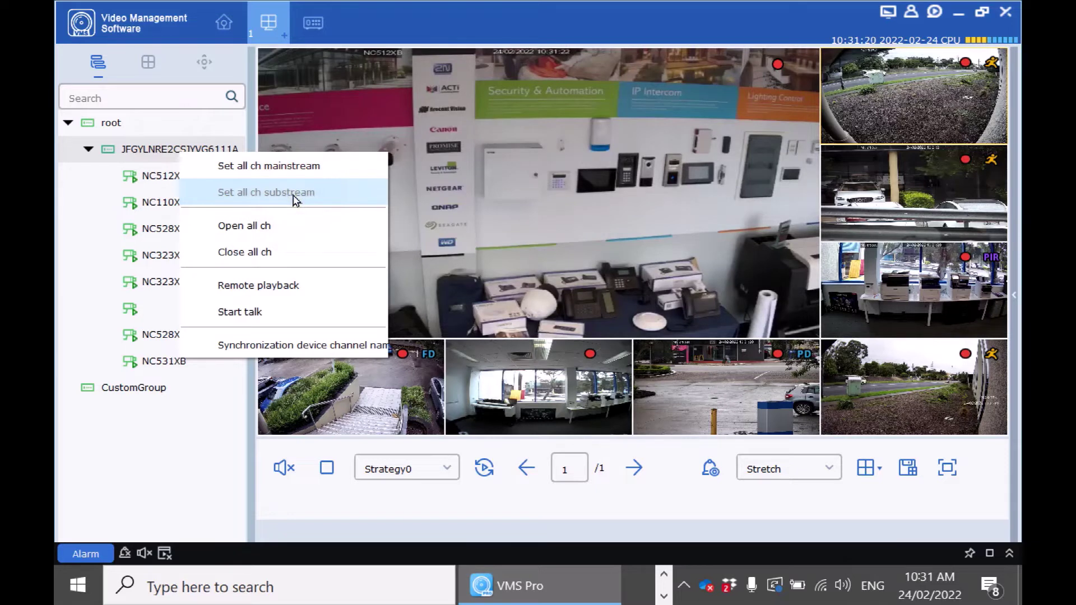
click(204, 203)
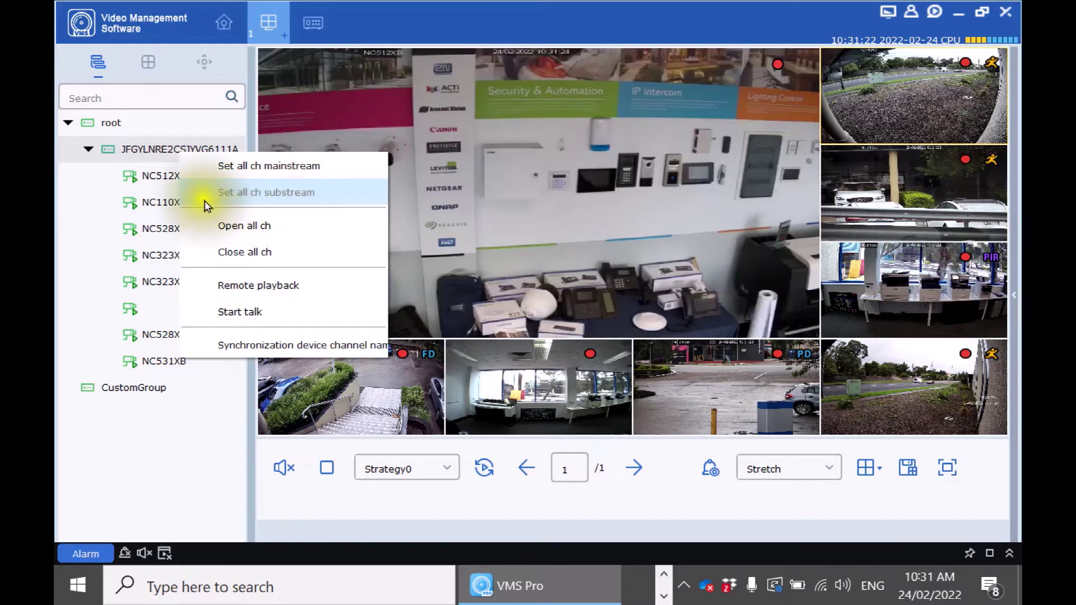
click(265, 196)
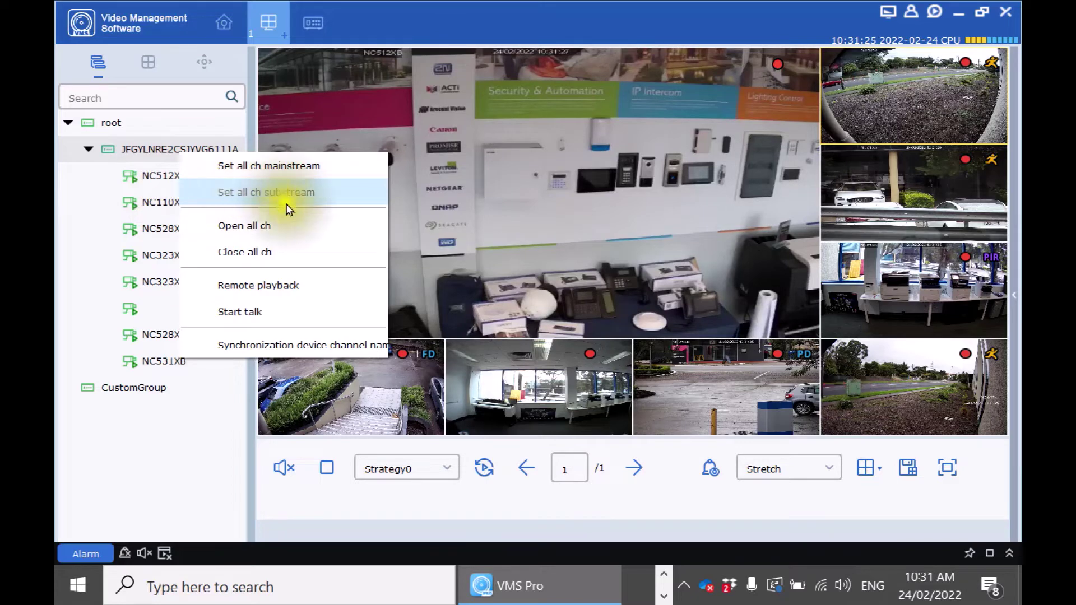
click(265, 255)
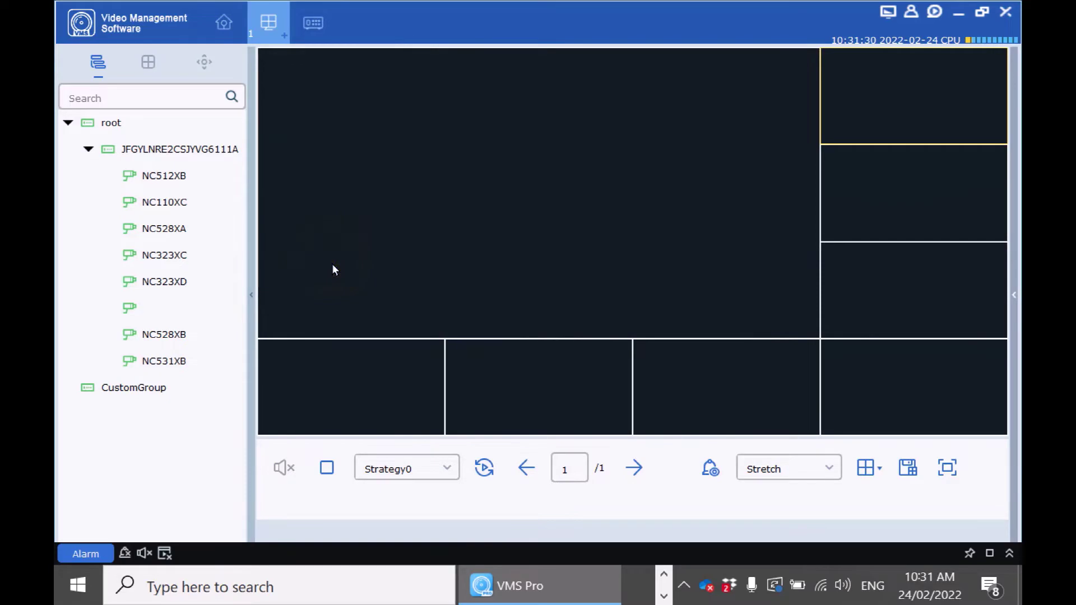
click(161, 335)
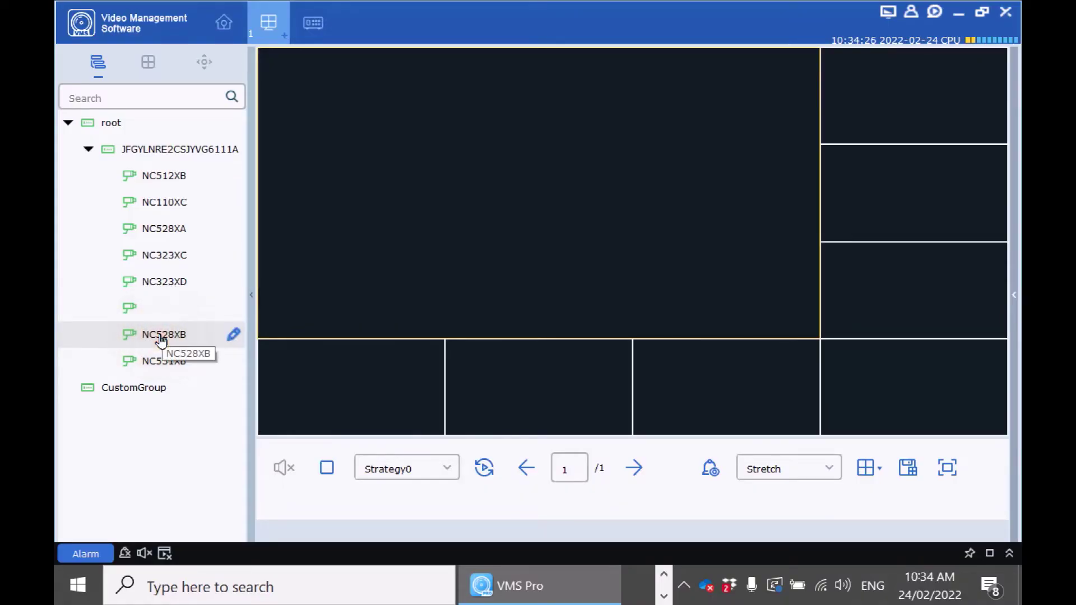
Play NC528XB in the large tile, maximise and restore it, then stop its preview.
drag(160, 336, 486, 227)
double_click(523, 186)
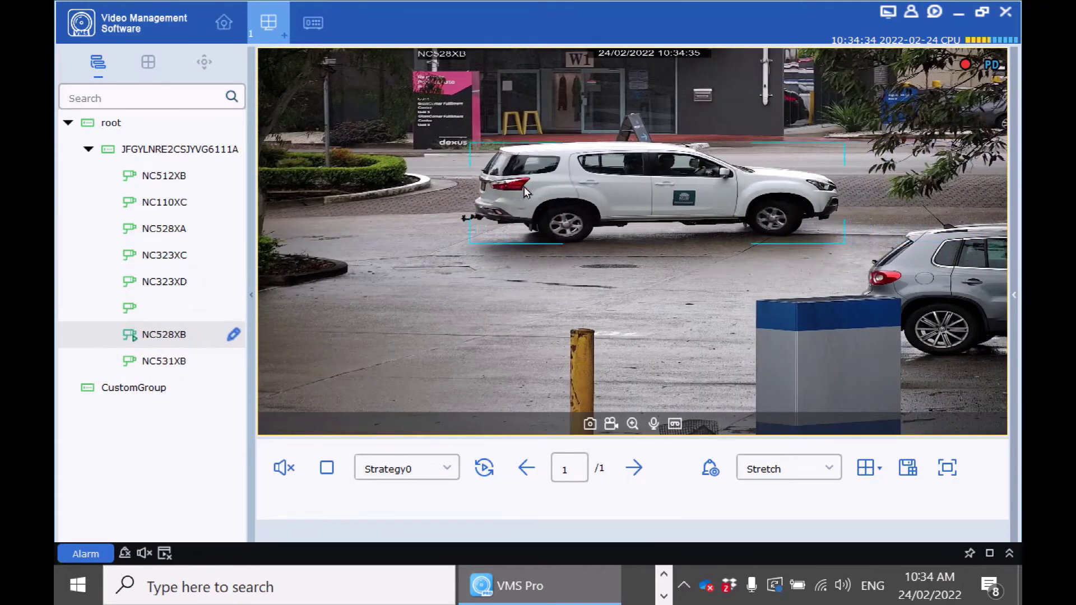
double_click(523, 191)
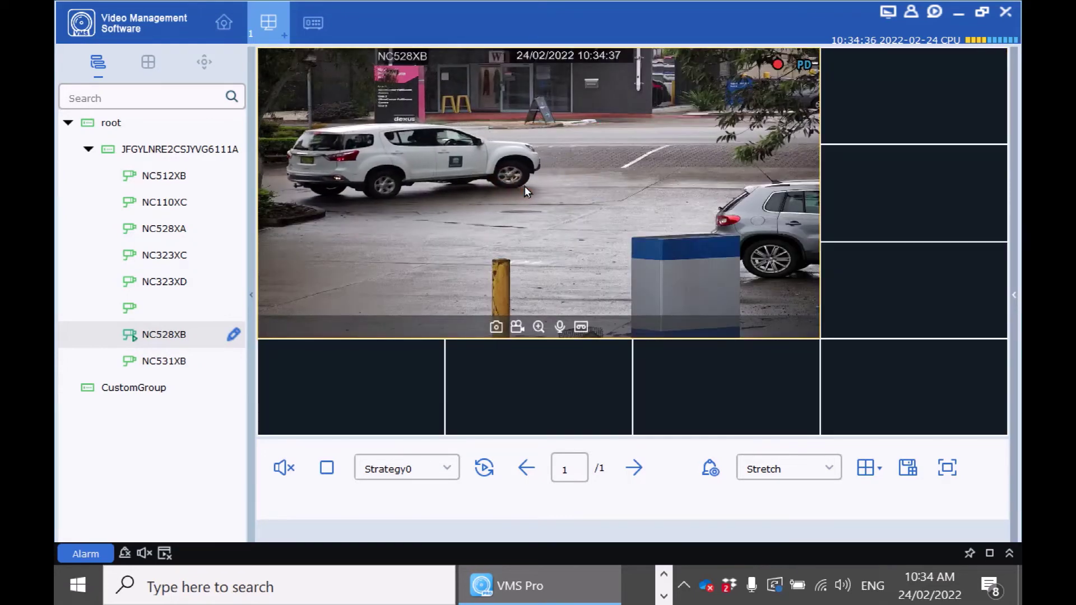
right_click(445, 172)
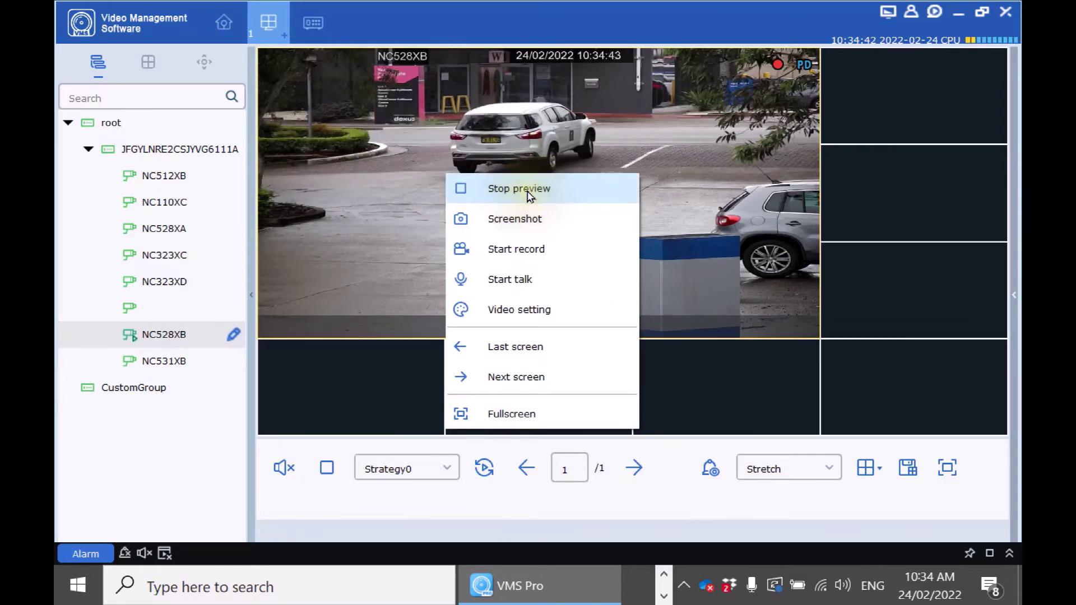
click(528, 190)
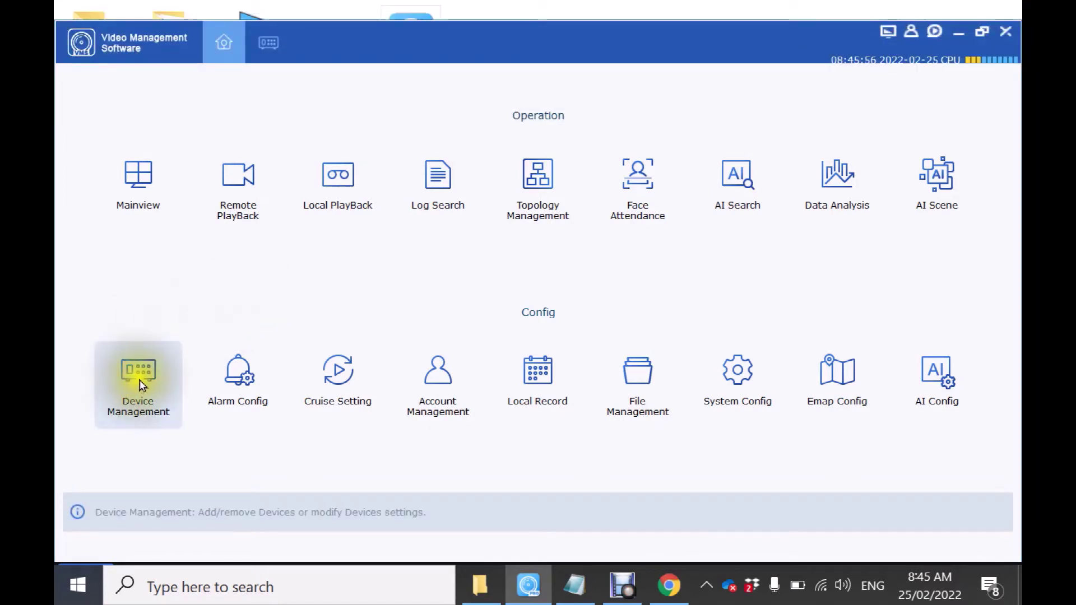
Add recorder office2 with ID login, the pasted device ID and port 9000.
click(145, 383)
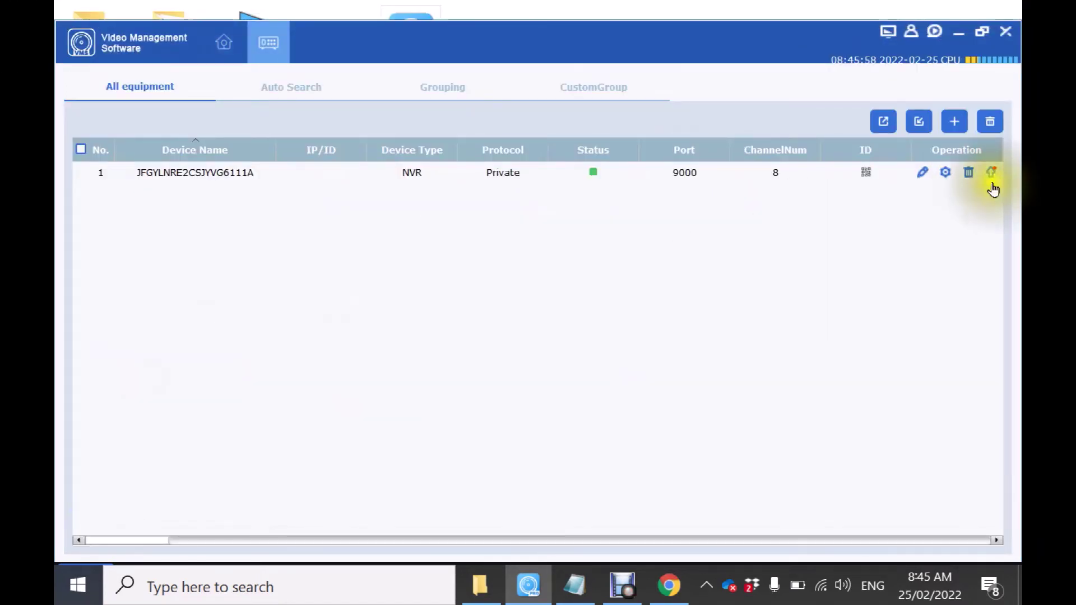
click(956, 128)
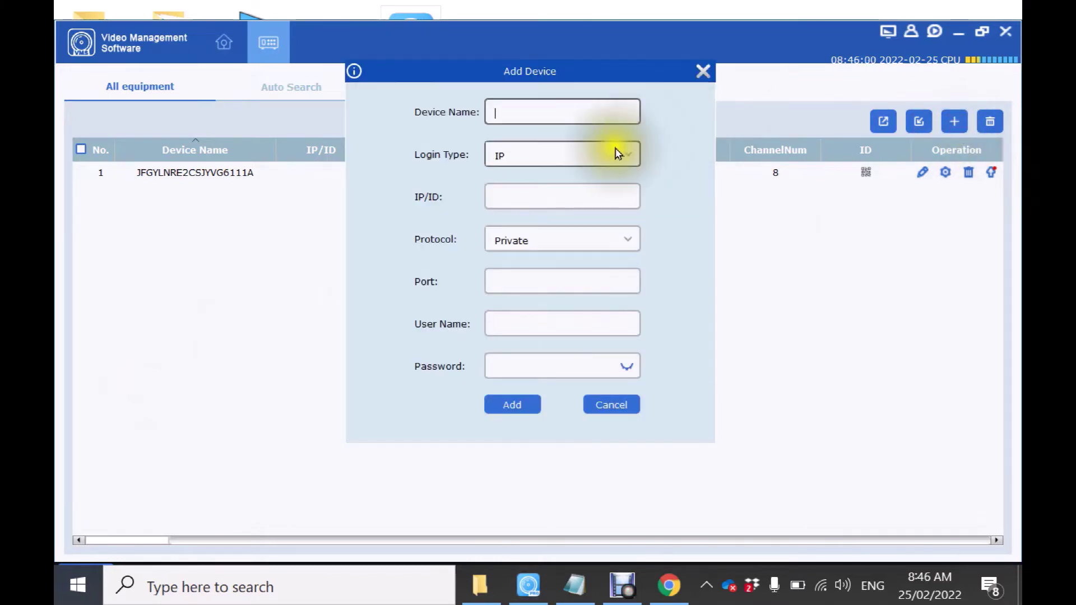
click(611, 117)
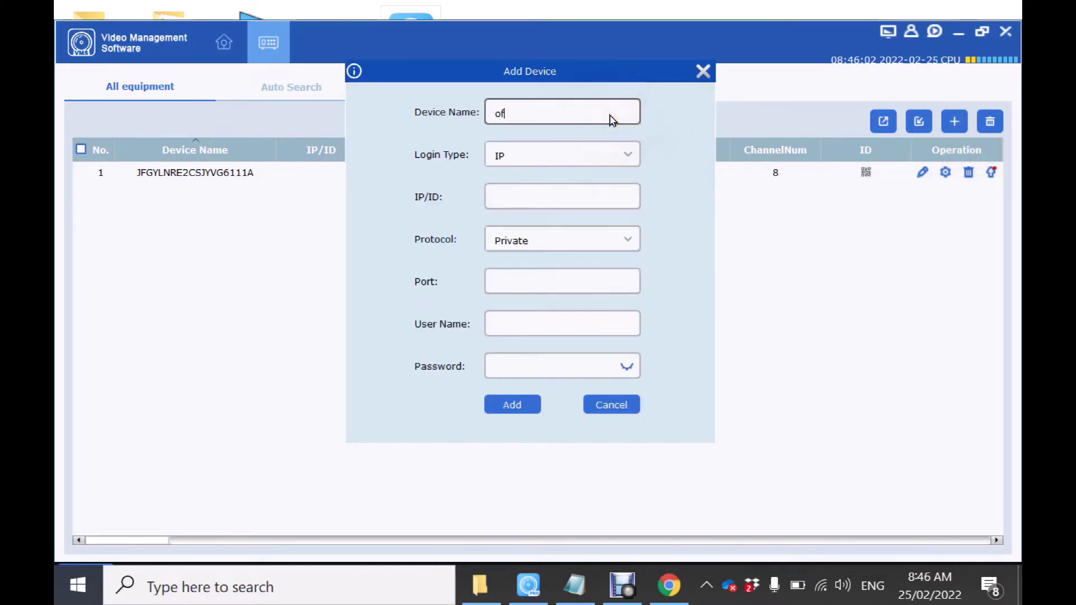
click(627, 152)
click(614, 208)
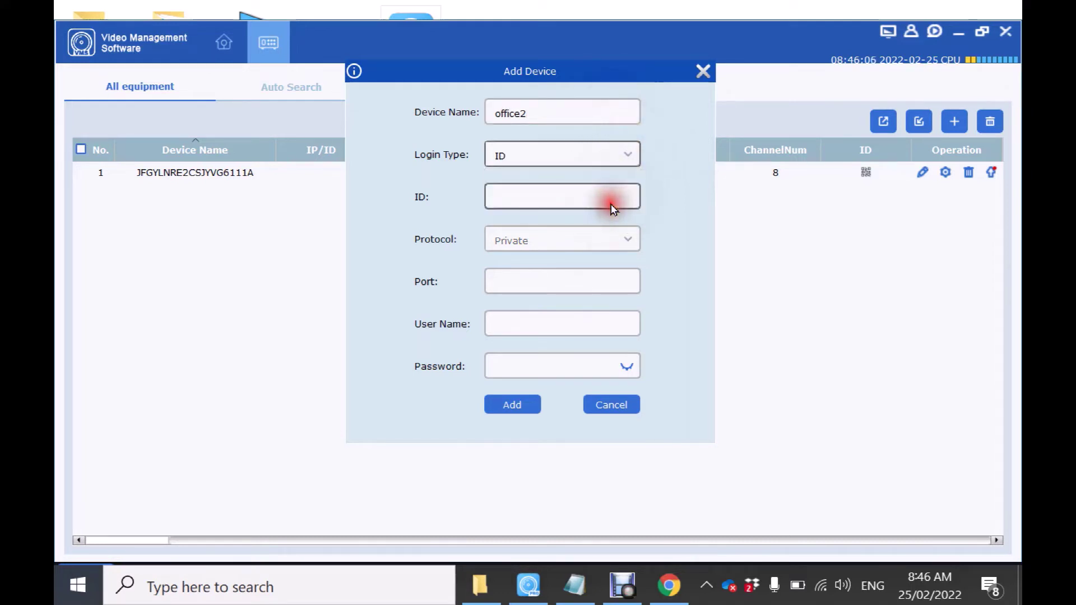
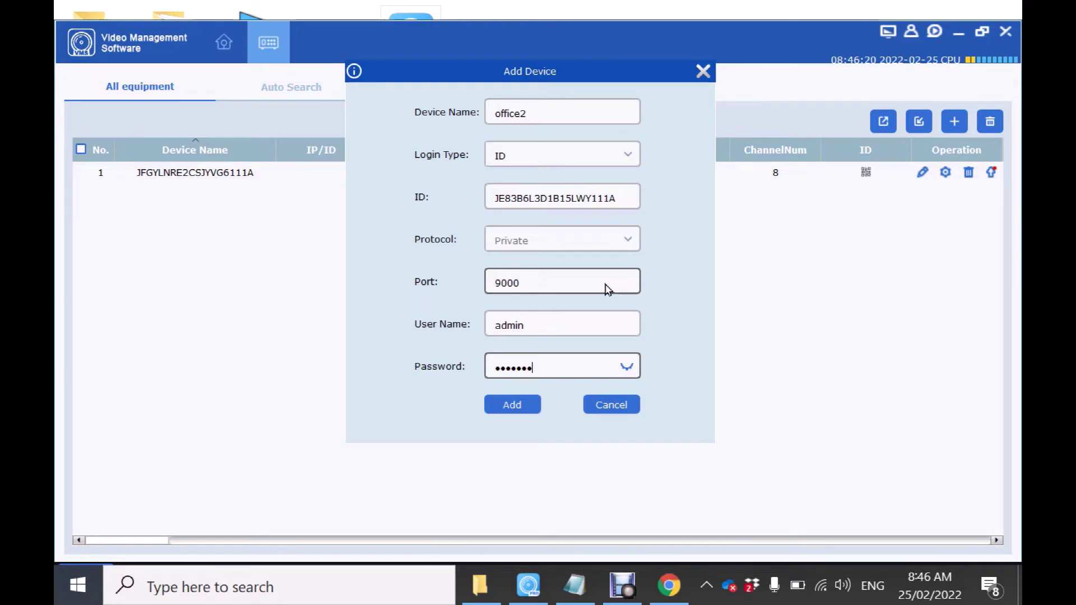
click(527, 406)
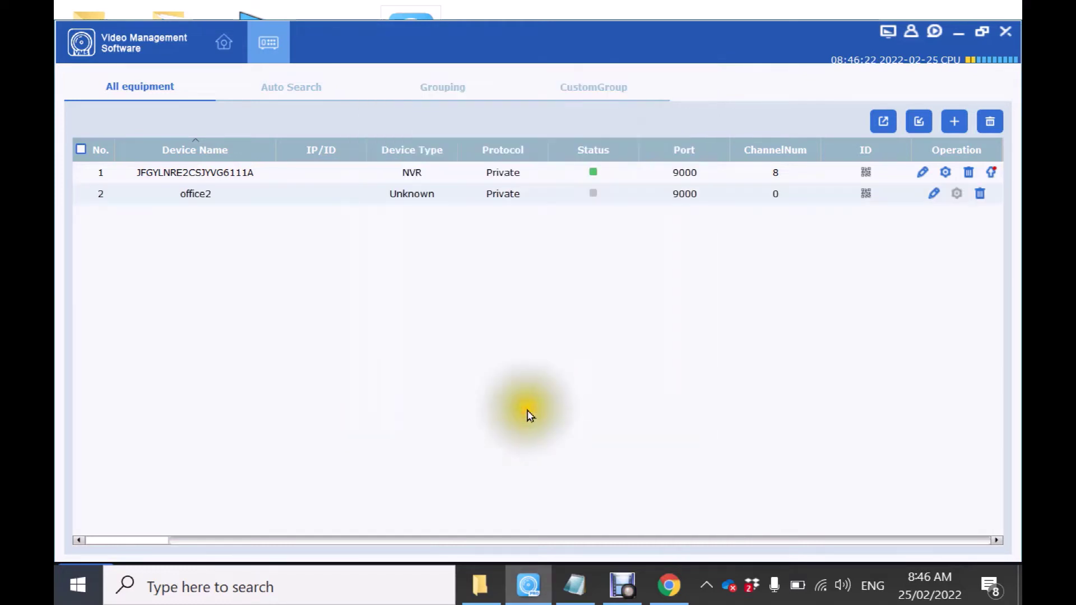
With office2 online, view the first NVR's IP Channels configuration and close it.
mouse_move(598, 206)
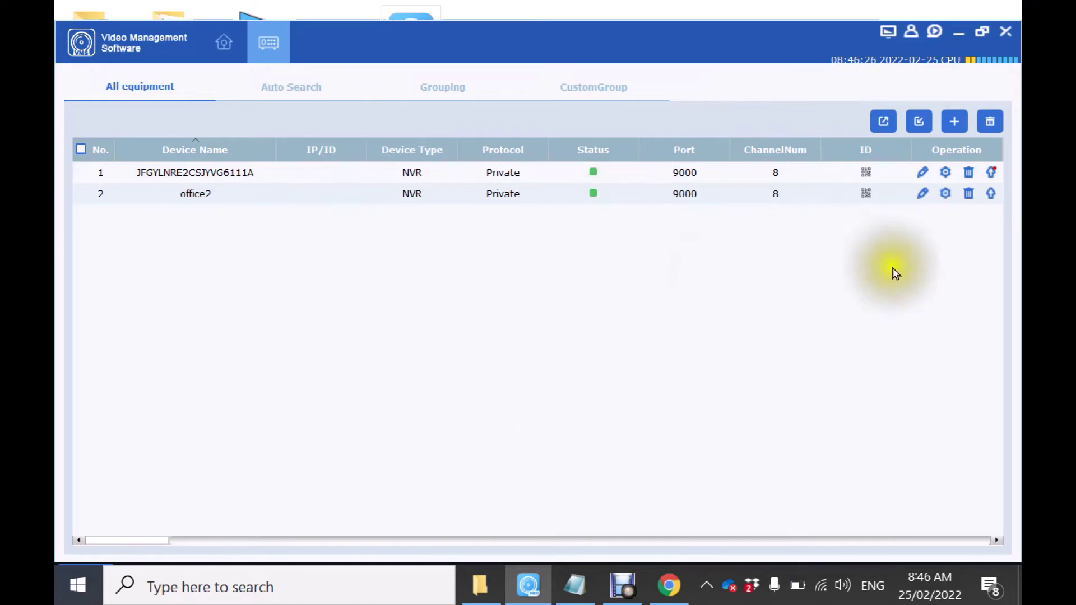
click(946, 173)
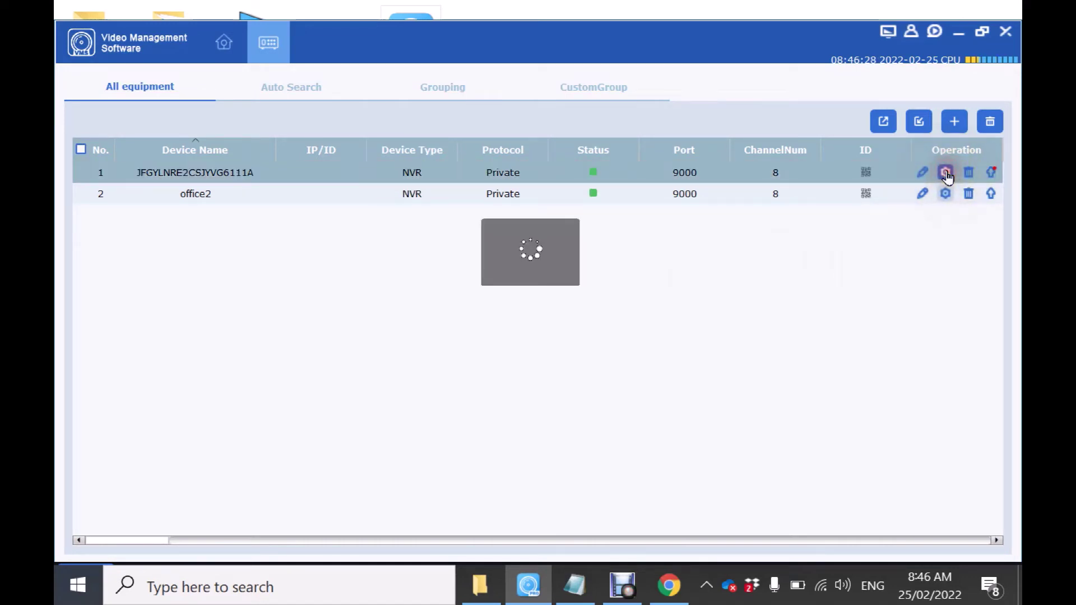
click(947, 175)
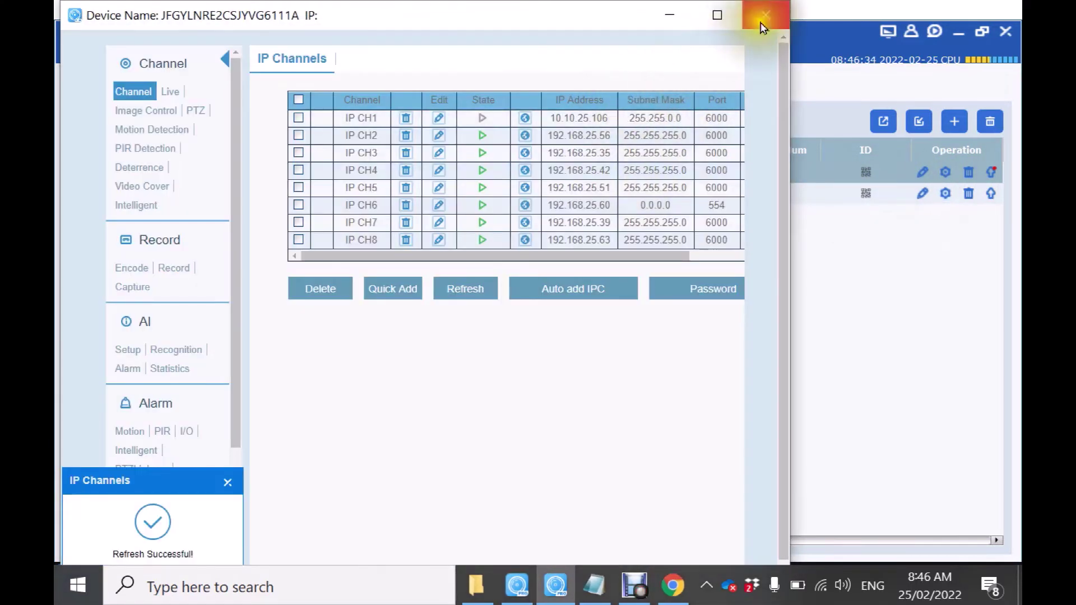
click(765, 16)
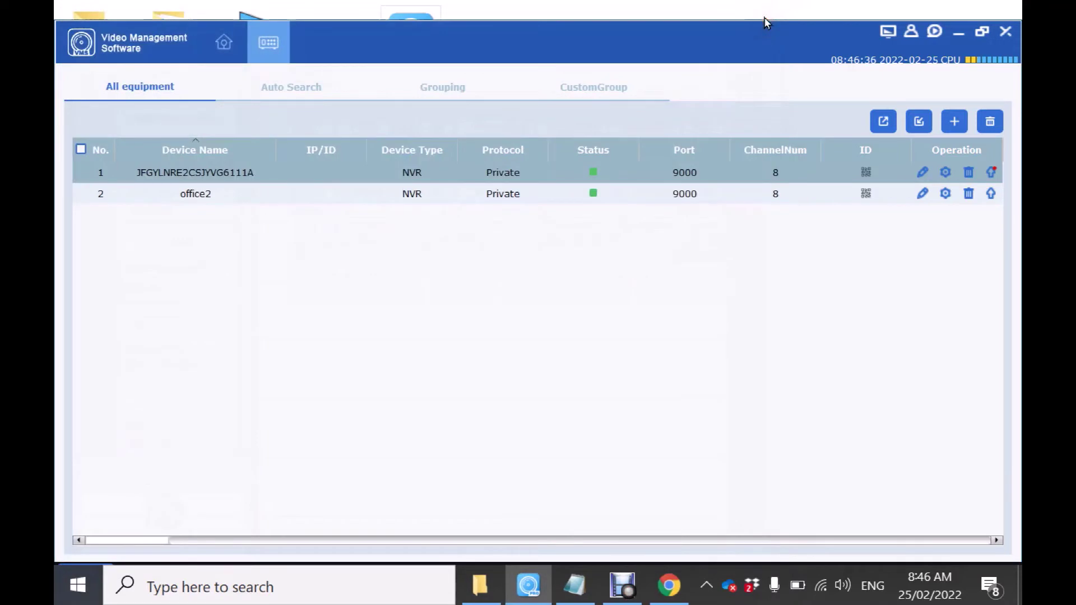
In Mainview, expand both recorders and play NC528XB and office2's NC323XD in the top panes.
click(221, 50)
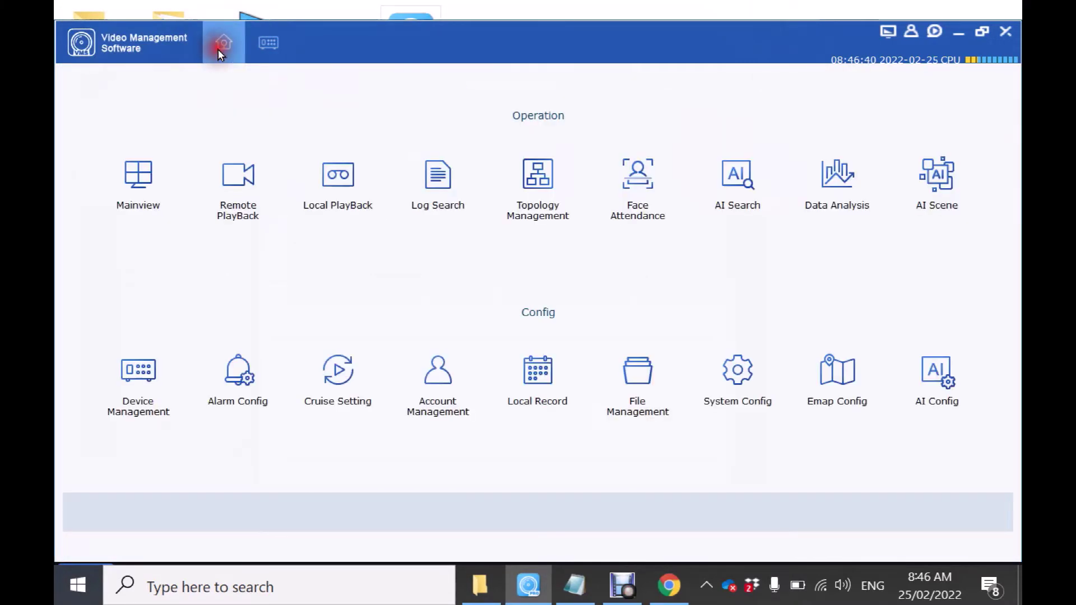
click(138, 171)
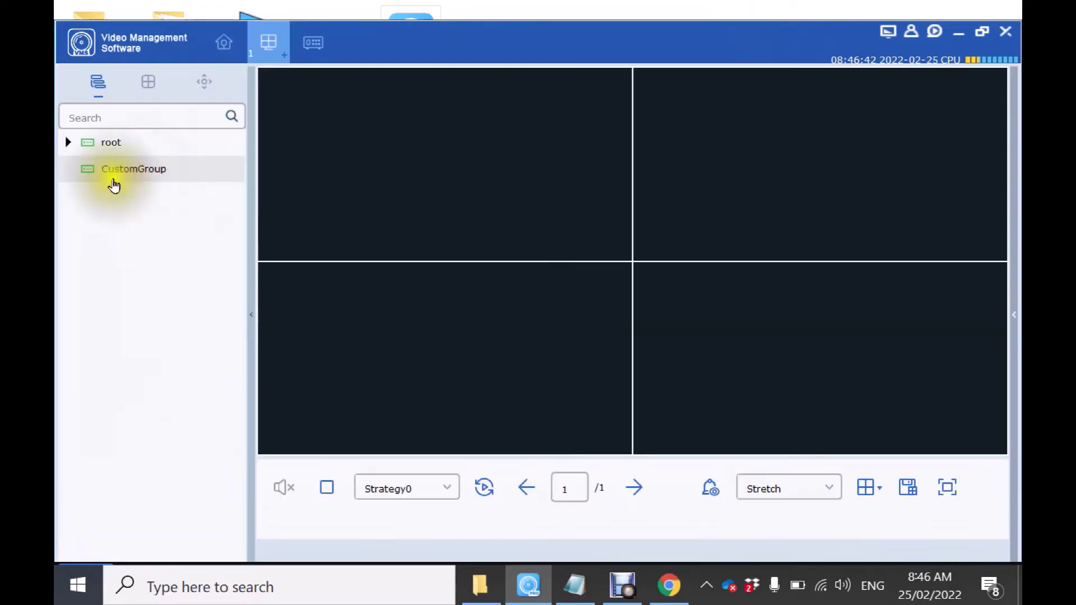
click(68, 143)
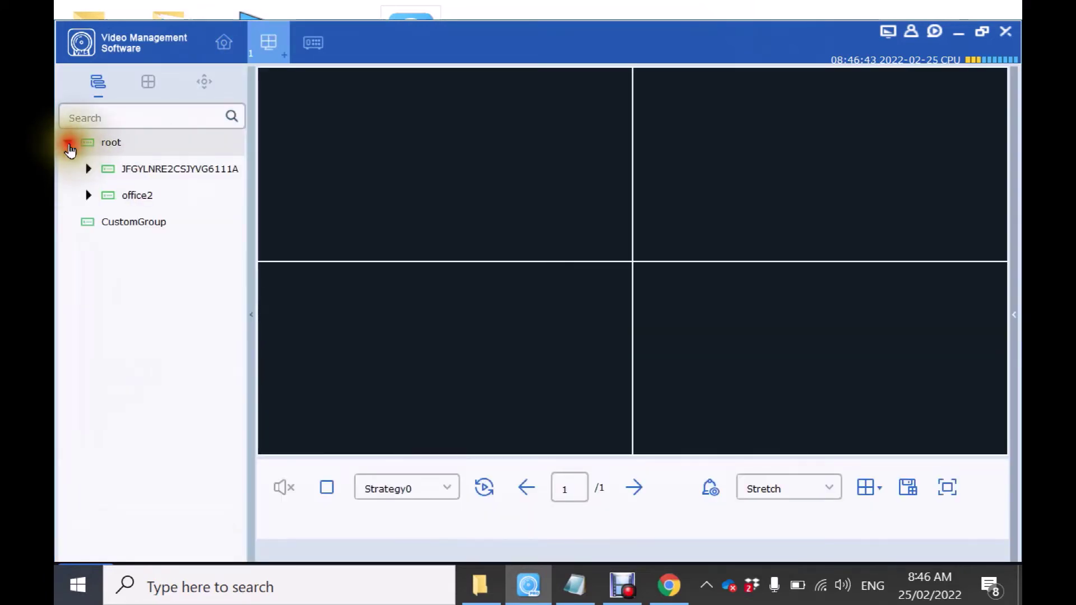
click(90, 170)
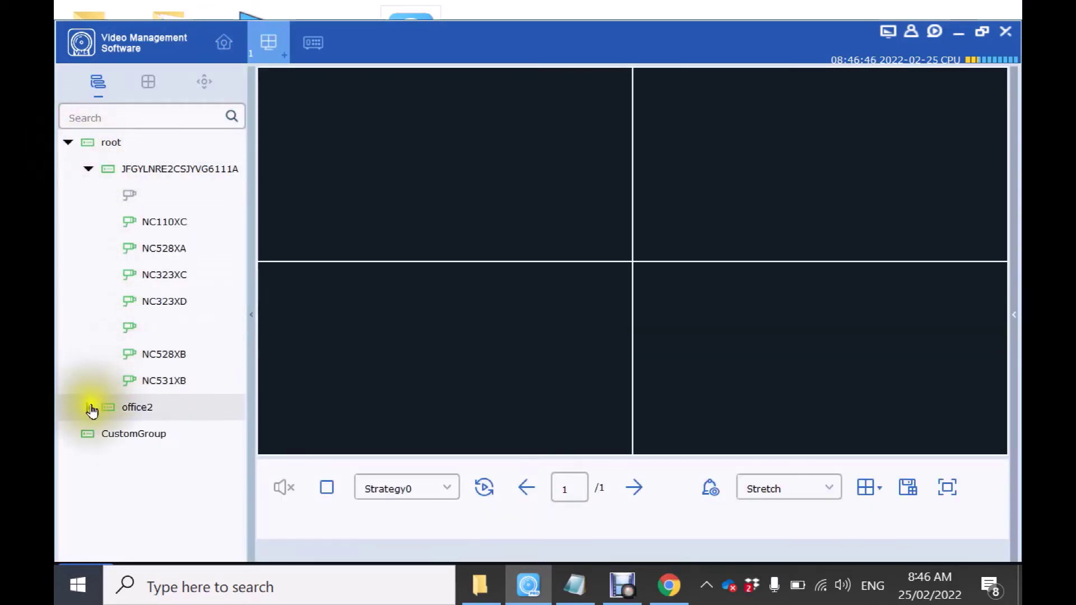
click(89, 408)
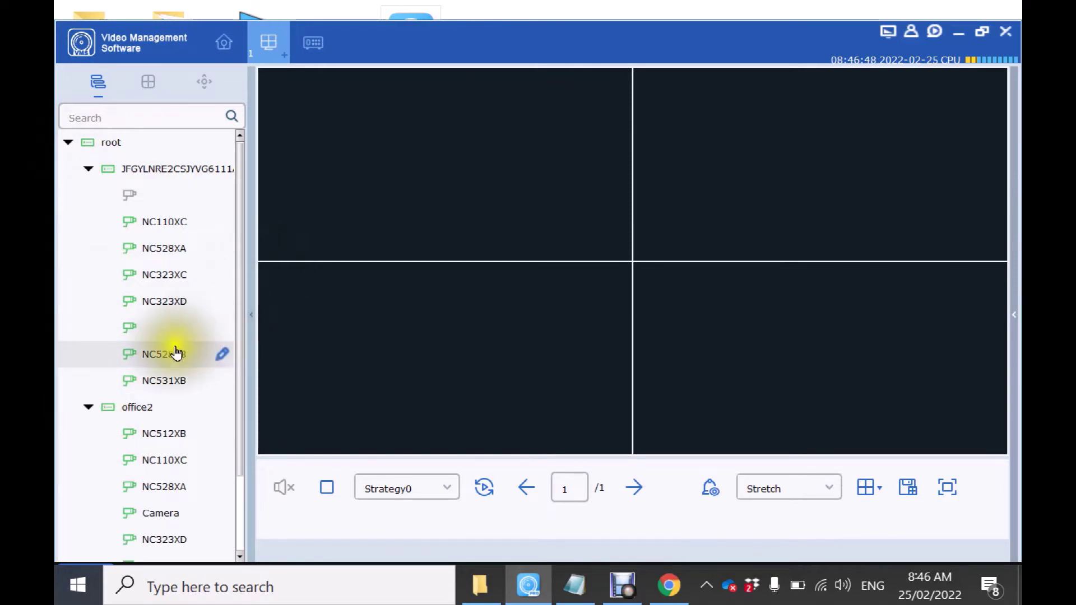
drag(207, 307, 335, 153)
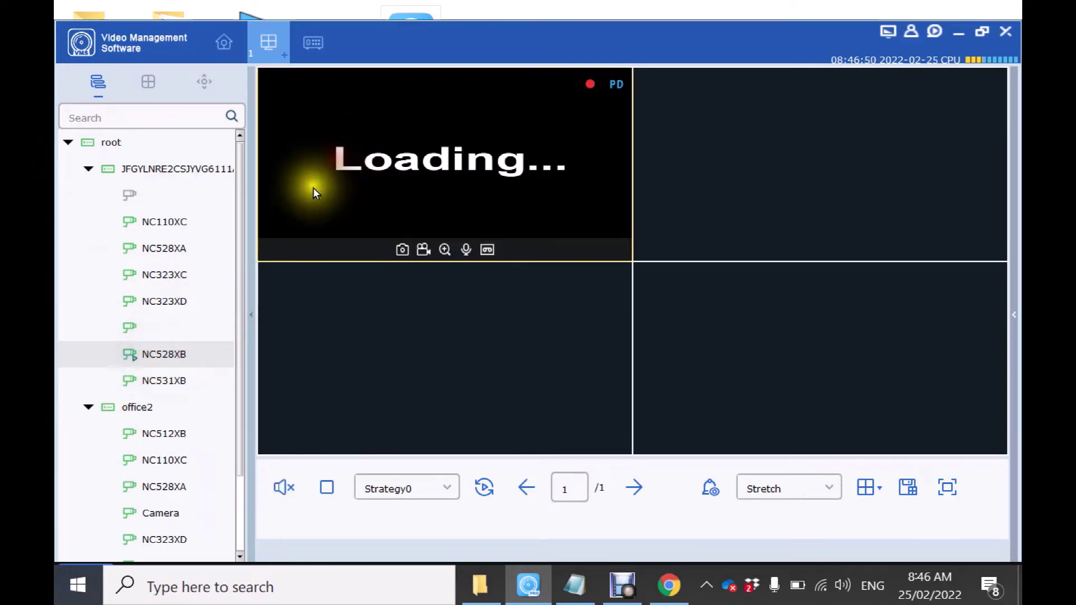
drag(240, 250, 228, 403)
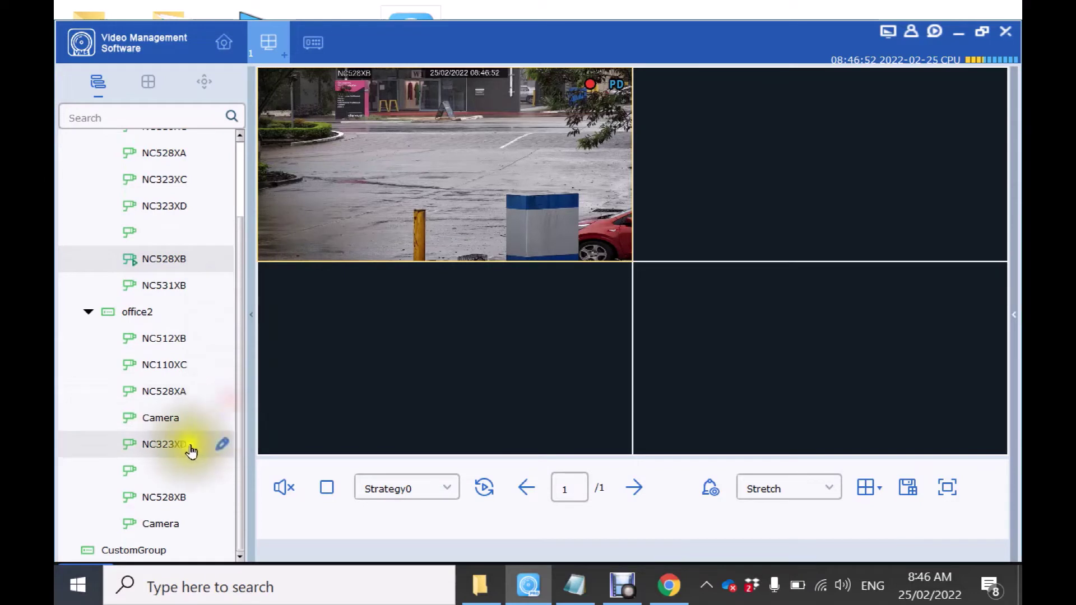
drag(173, 445, 473, 320)
drag(802, 194, 802, 194)
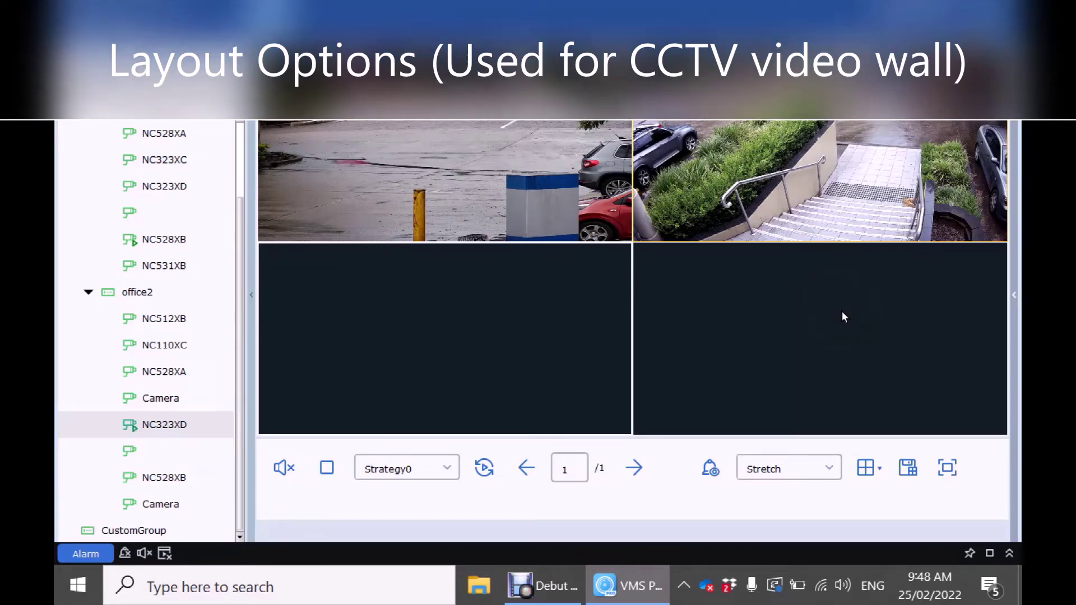
Switch the live view to a 16-pane grid and play camera NC110XC in the third pane.
click(878, 470)
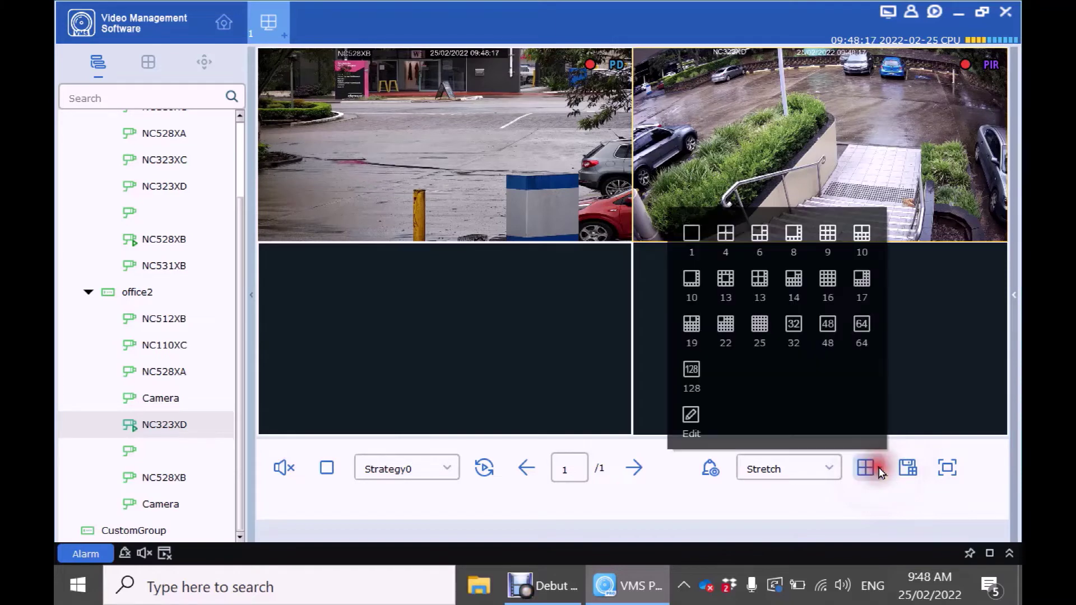
click(829, 280)
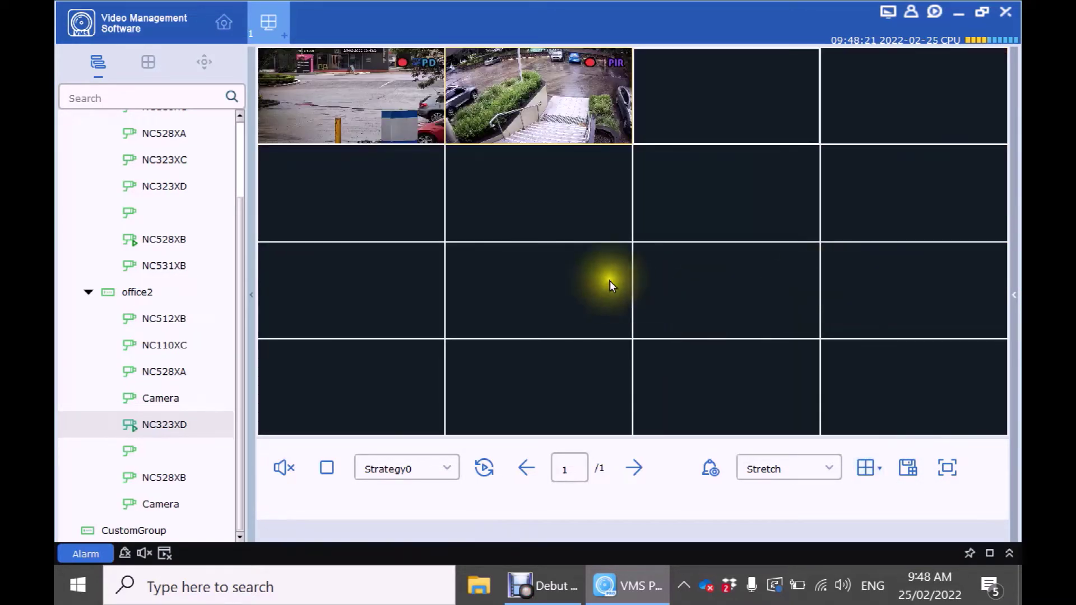
click(240, 154)
drag(202, 205, 243, 186)
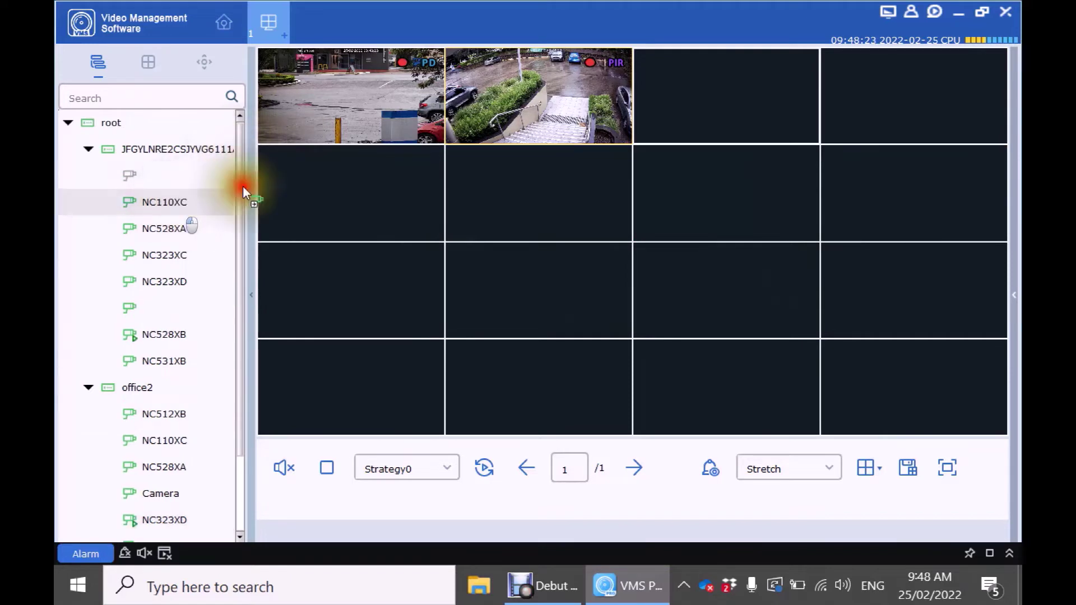
drag(738, 101, 735, 96)
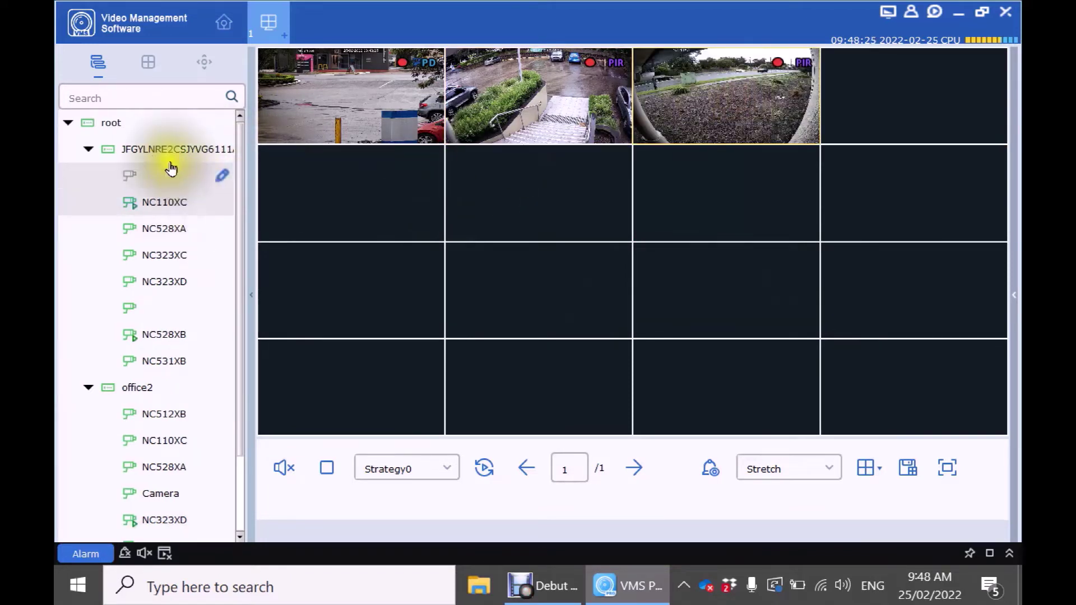
Open all camera channels of the first NVR and of the office2 NVR.
right_click(158, 149)
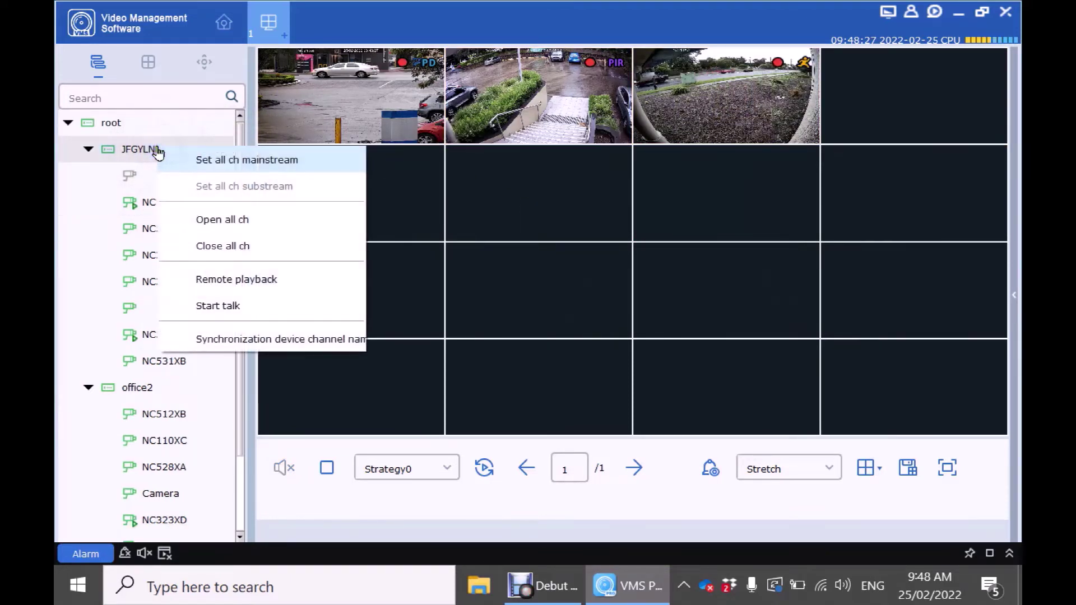
click(246, 223)
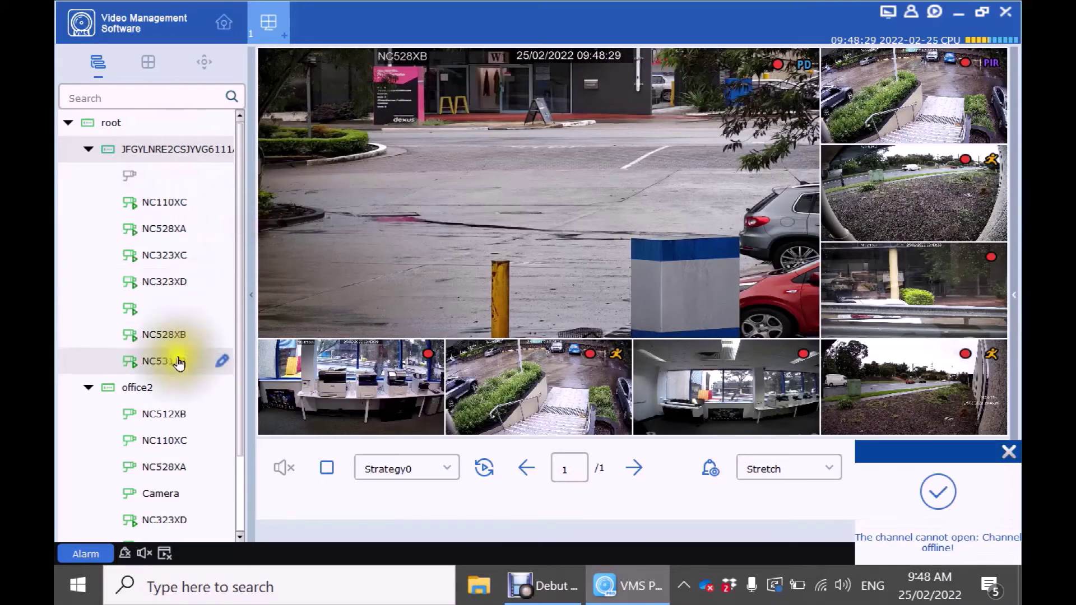
right_click(141, 390)
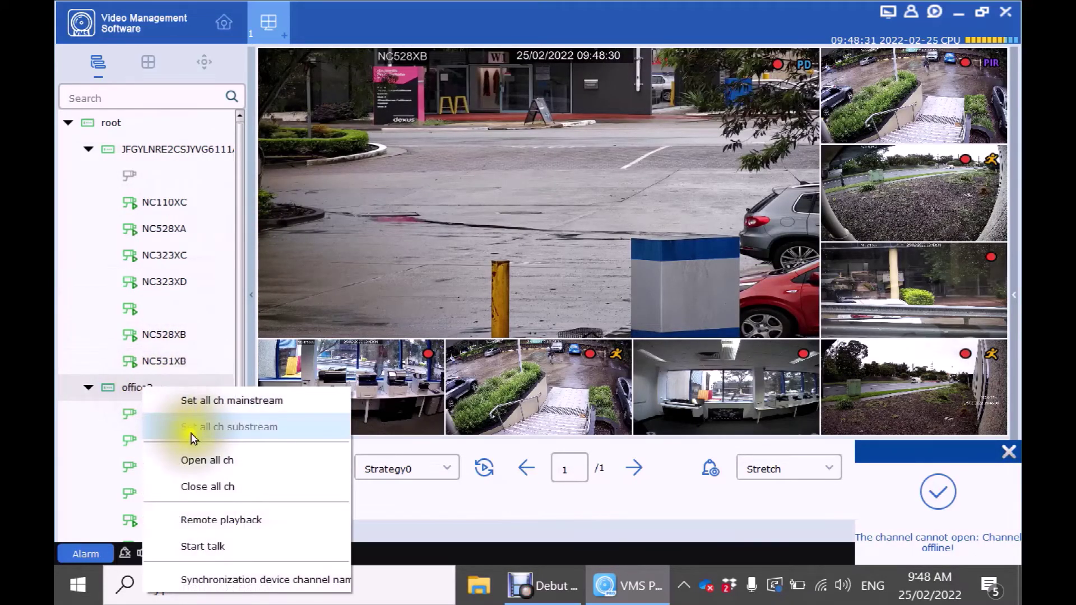
click(215, 463)
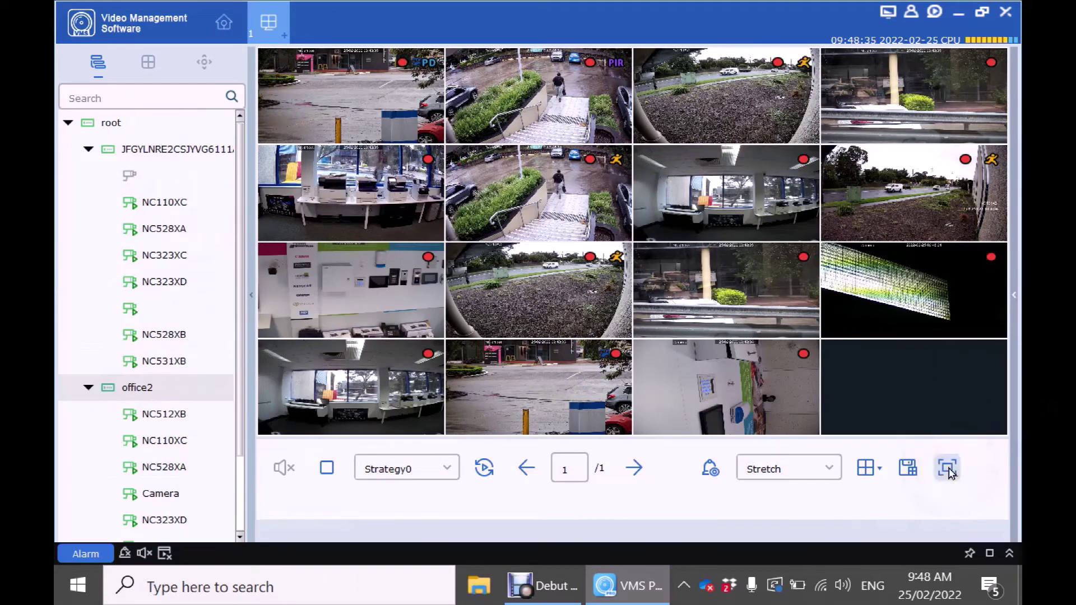
View the camera grid full screen, exit it, then show NC528XB alone.
click(948, 468)
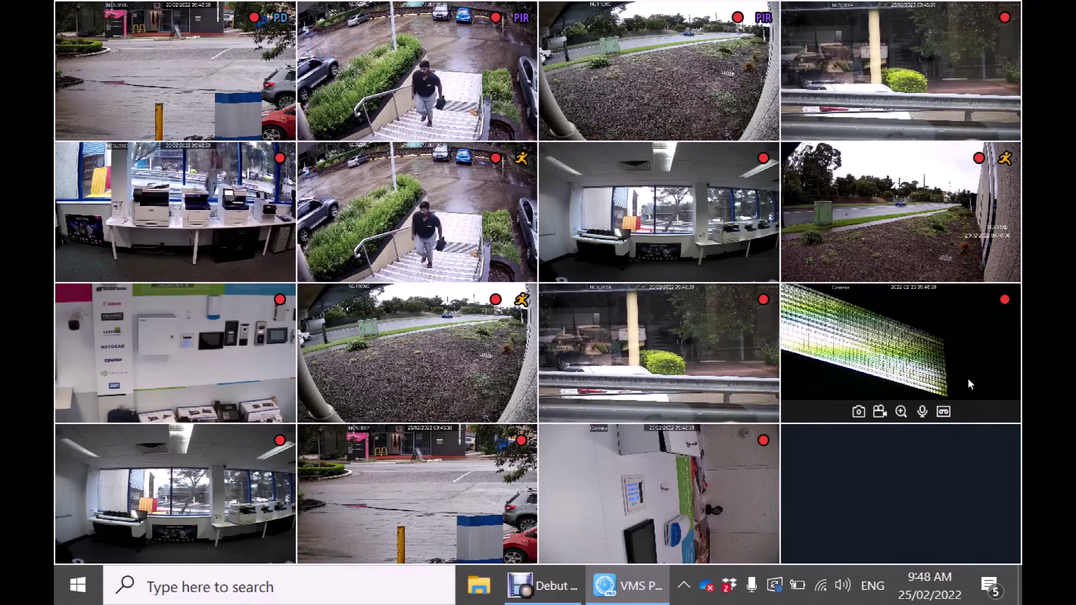
key(Escape)
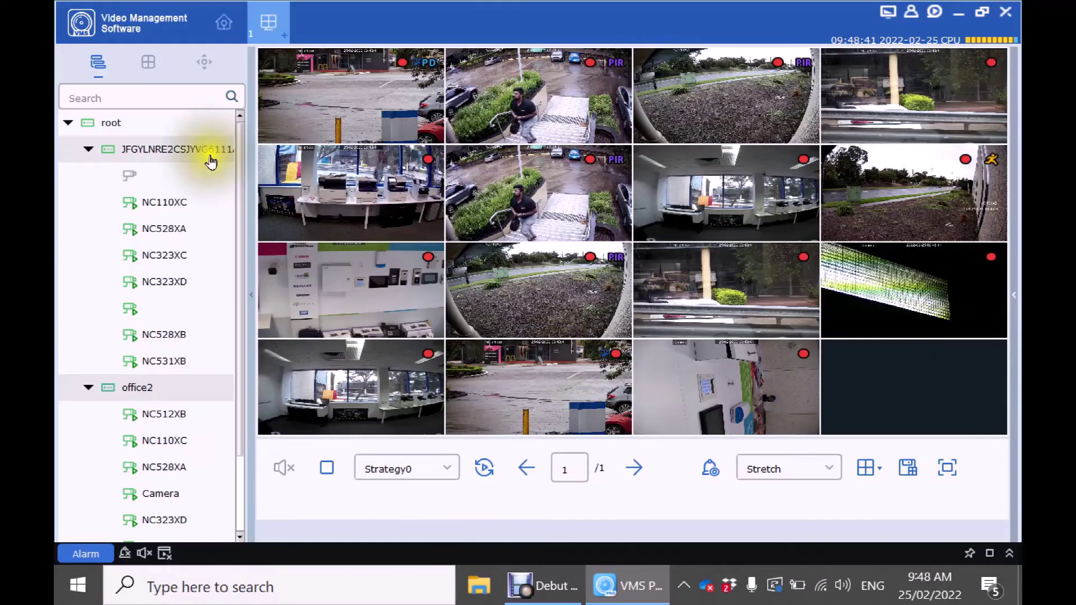
double_click(350, 112)
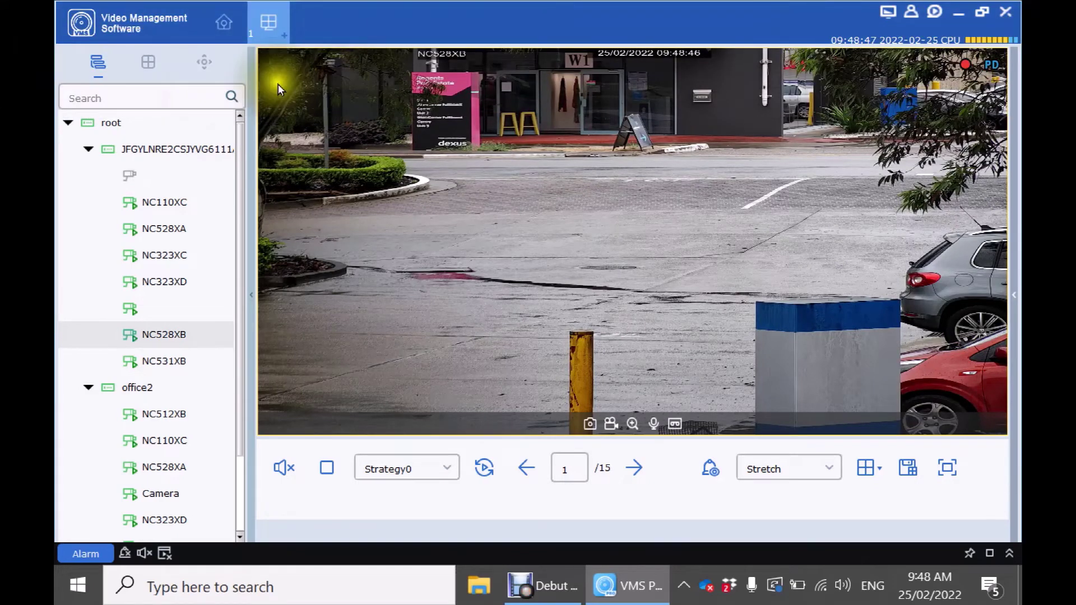
Raise NC528XB's PTZ speed, then zoom out, zoom back in and adjust the focus.
click(205, 64)
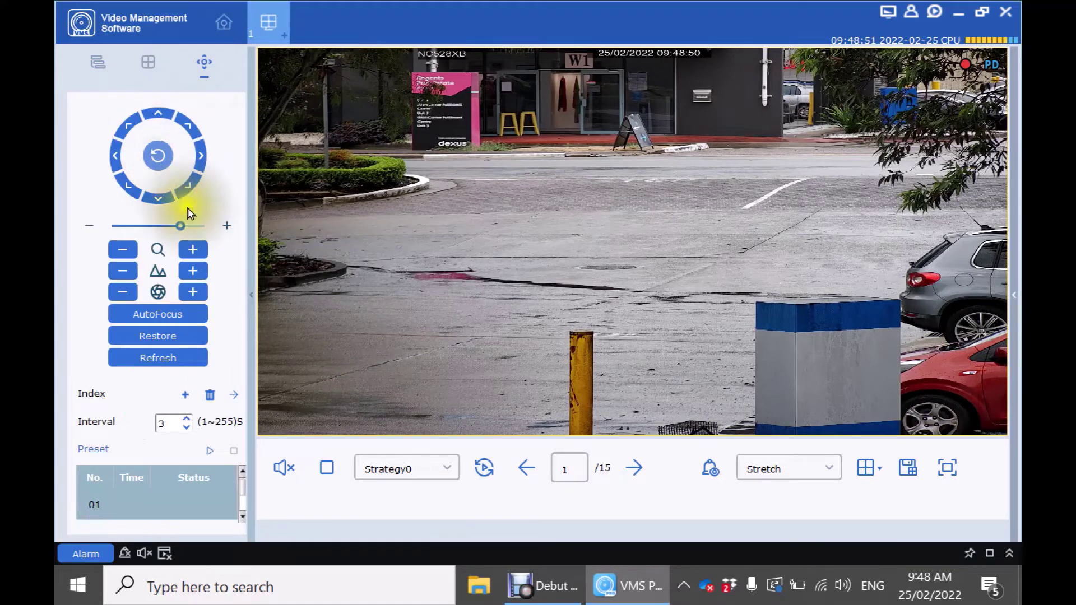
drag(180, 225, 192, 226)
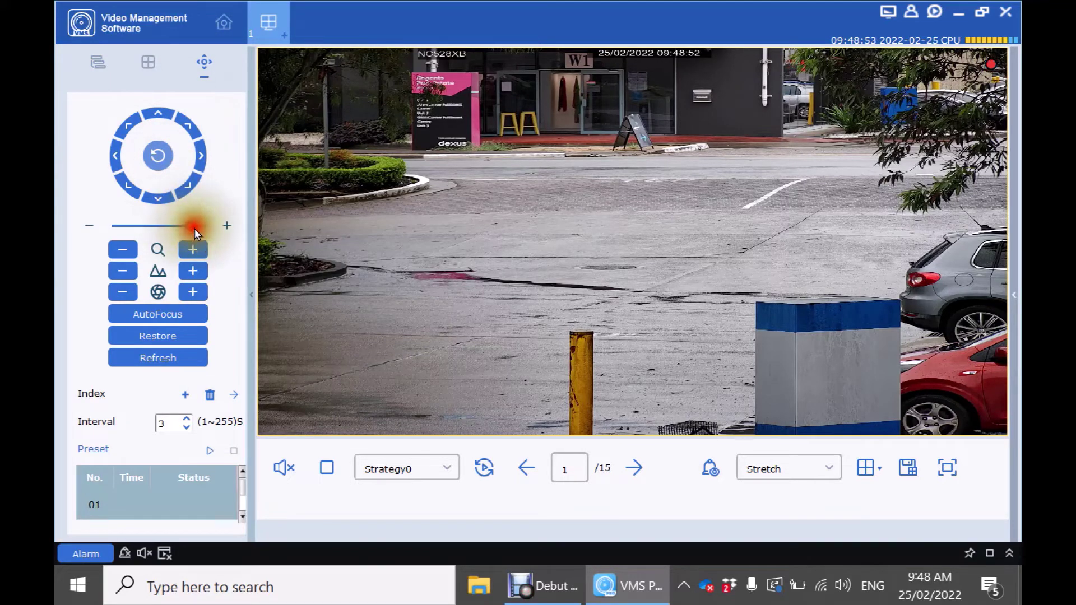
click(122, 249)
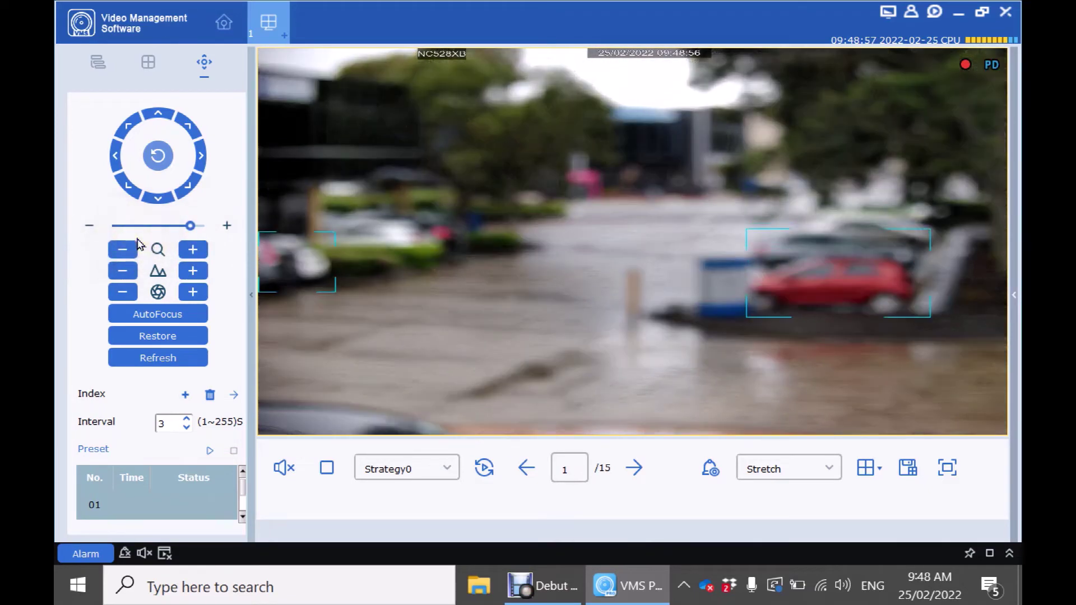
click(192, 250)
click(209, 268)
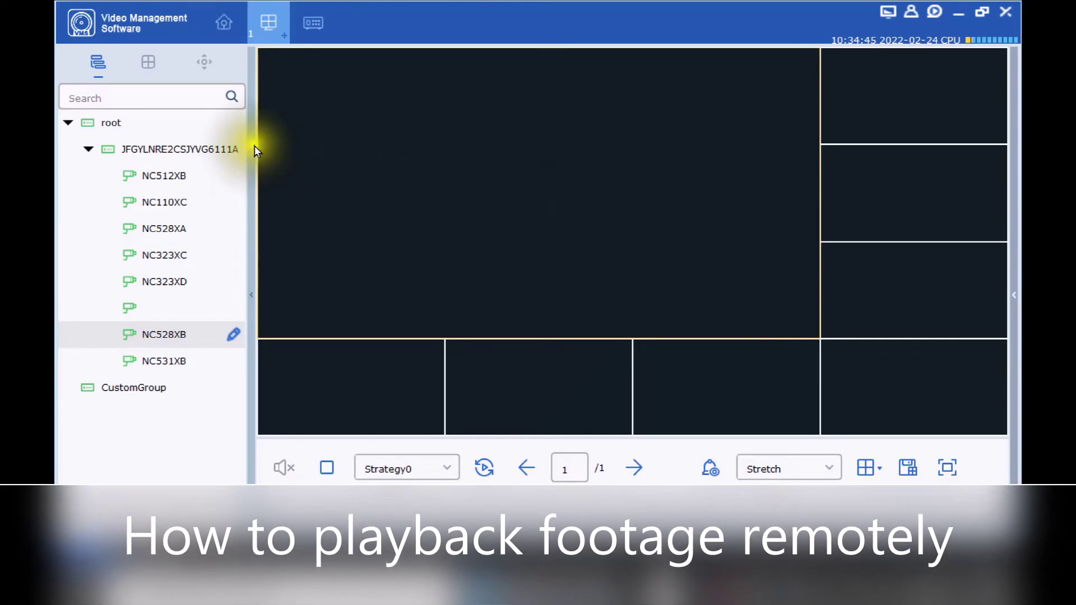
Open Remote Playback and select cameras NC528XB and NC531XB under the first NVR.
click(222, 24)
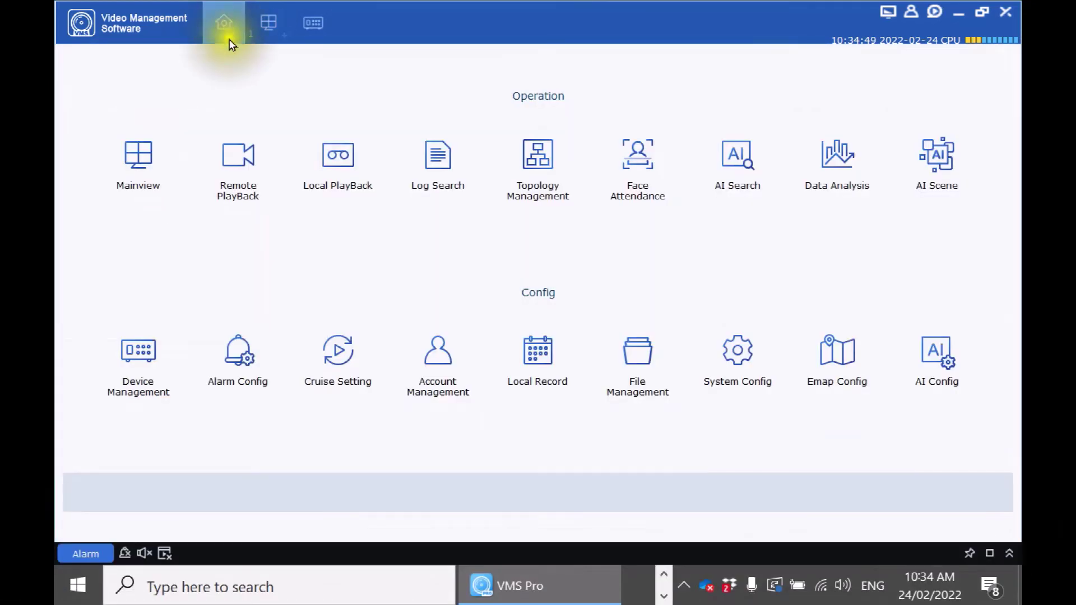
click(245, 164)
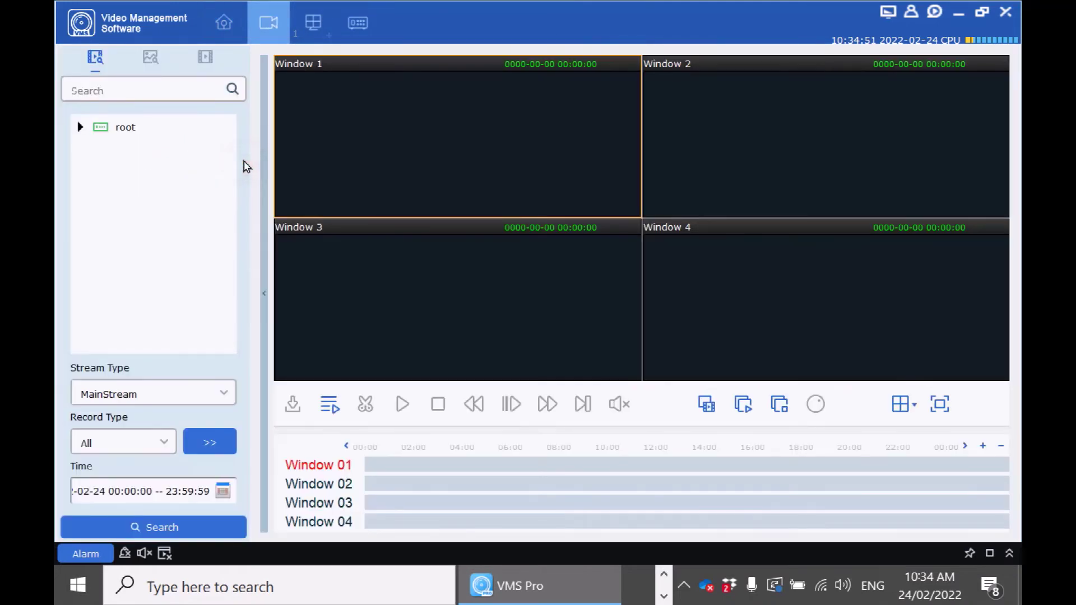
click(80, 128)
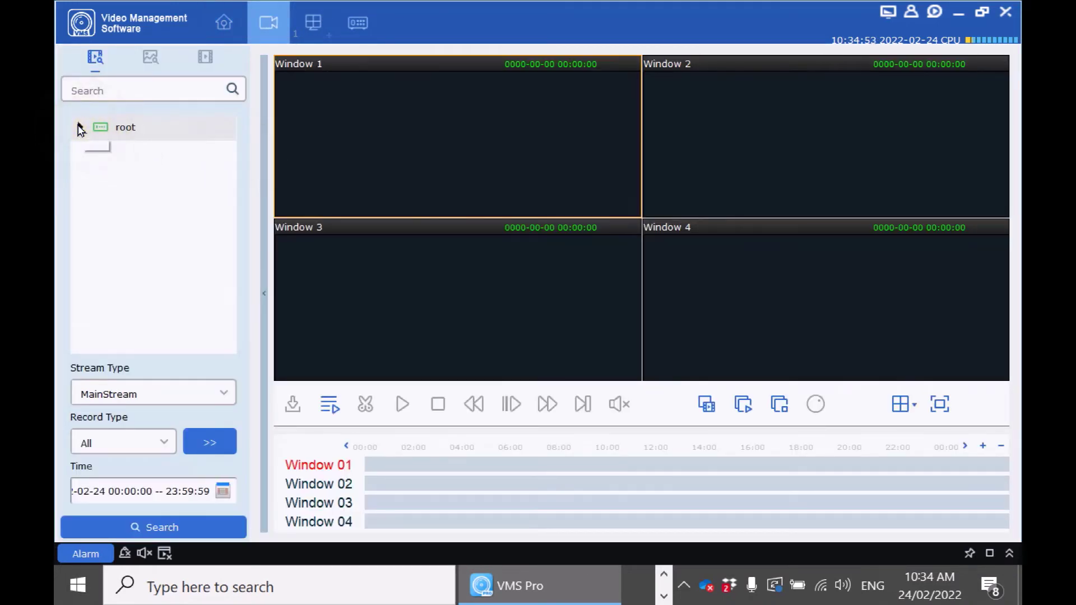
click(107, 154)
click(101, 156)
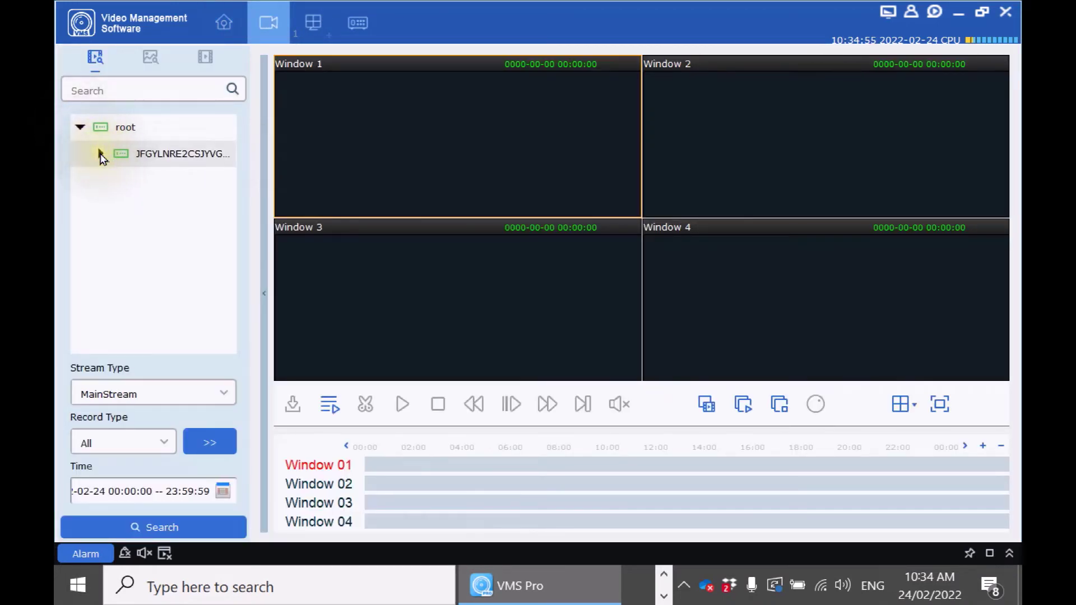
scroll(150, 238, down, 1)
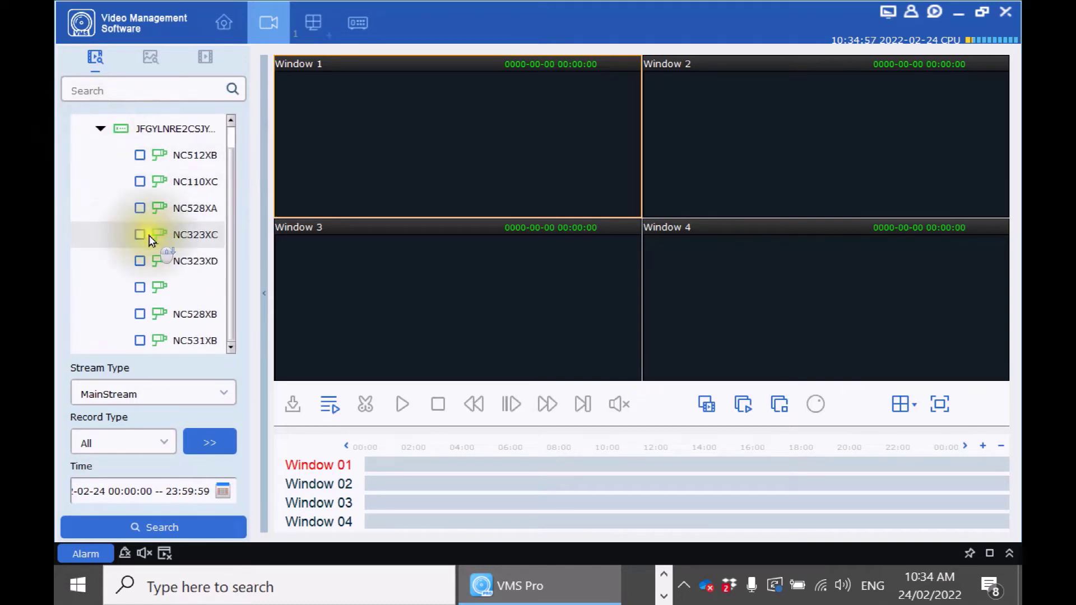
click(140, 316)
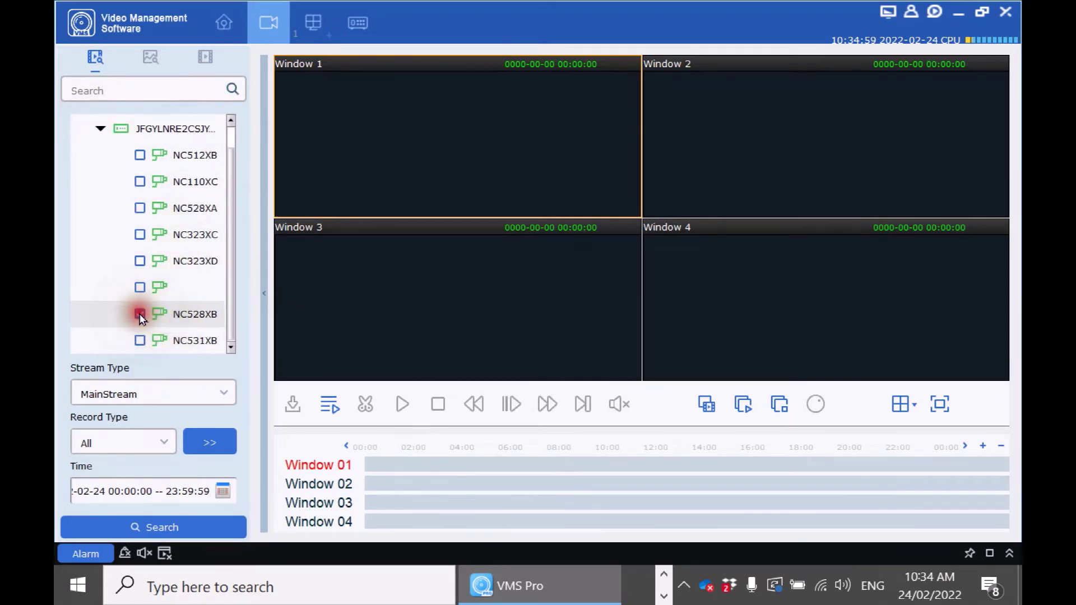
click(138, 341)
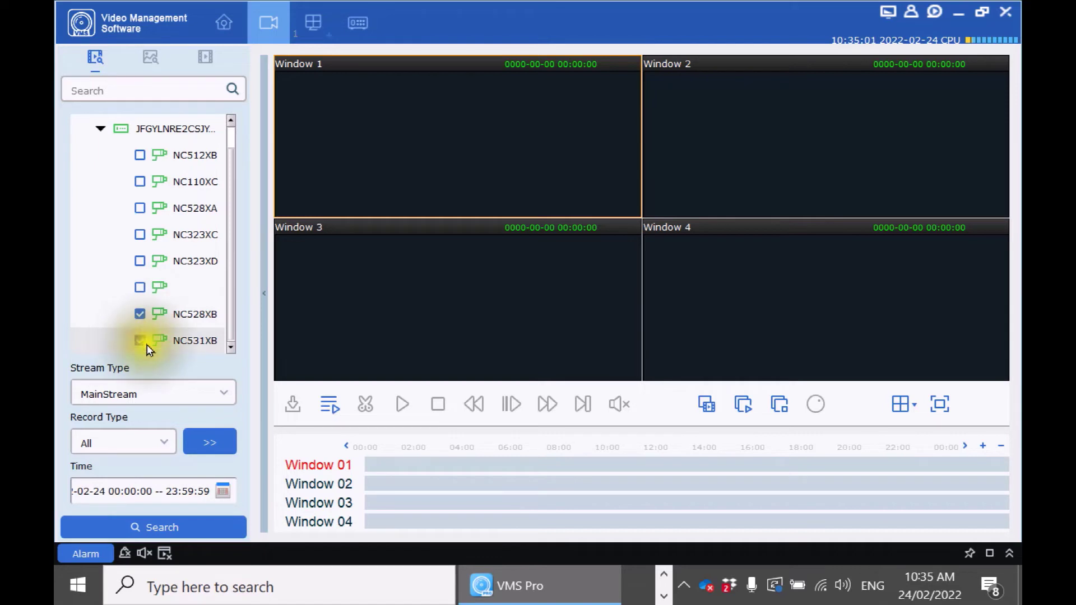
Search SubStream recordings dated 23 February 2022.
click(218, 396)
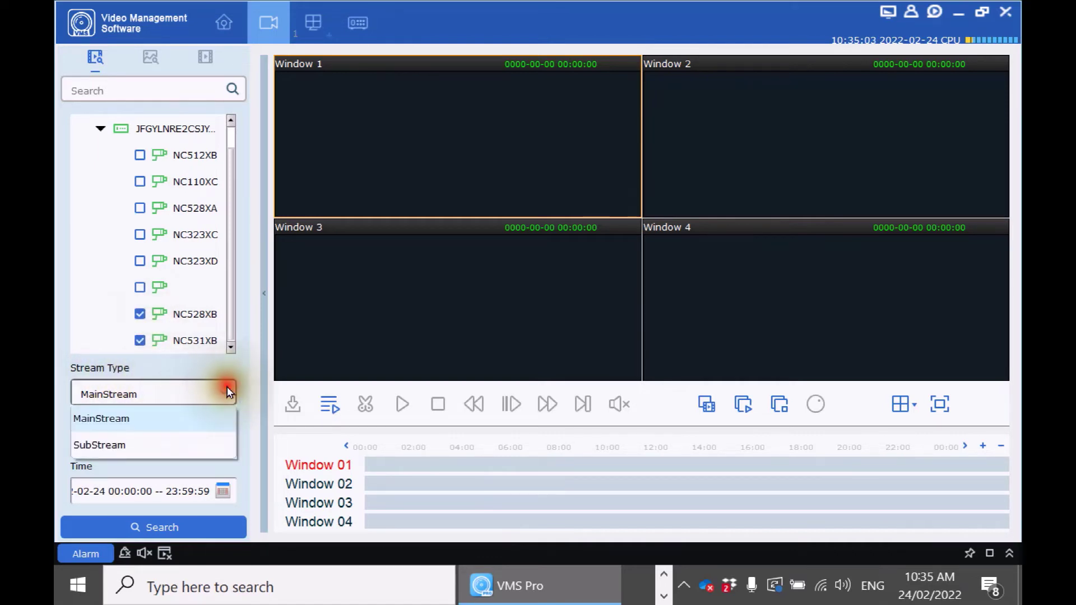
click(122, 446)
click(223, 492)
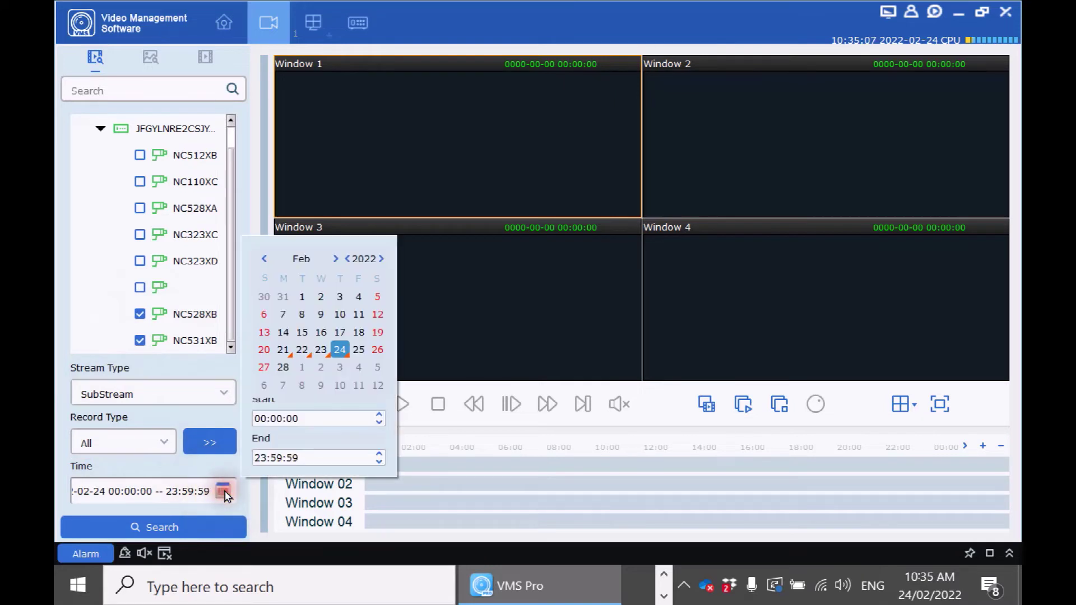
click(322, 351)
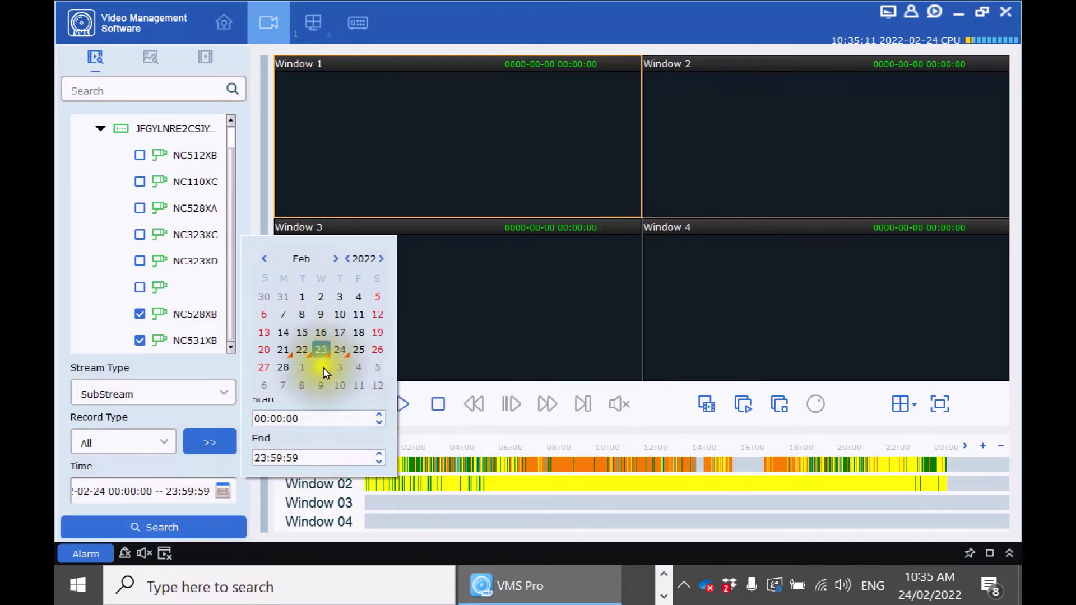
click(176, 525)
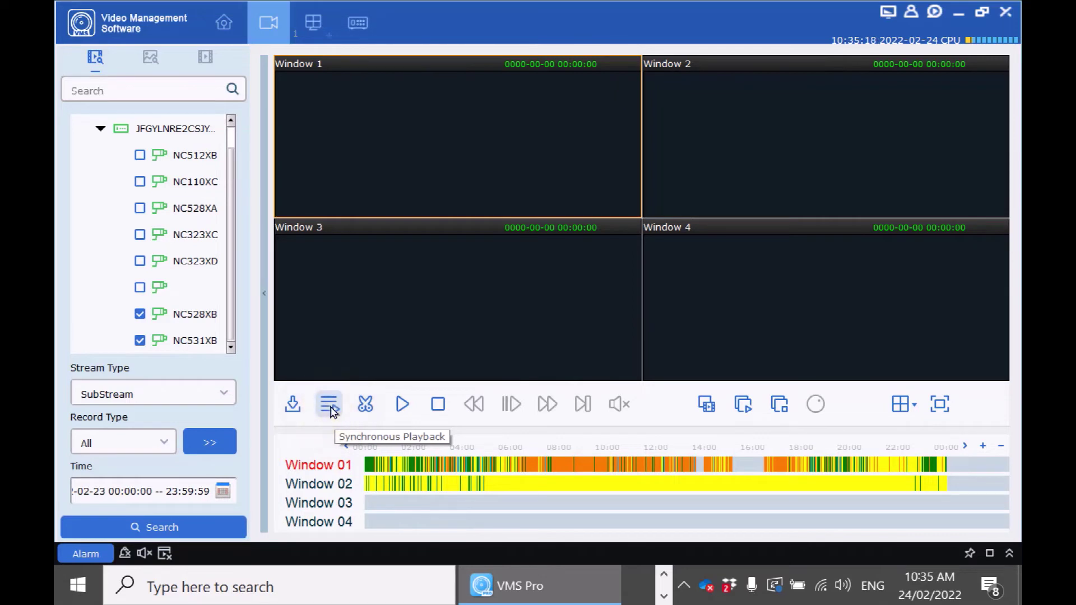
Play both cameras synchronously from about 08:54, then stop playback.
click(330, 406)
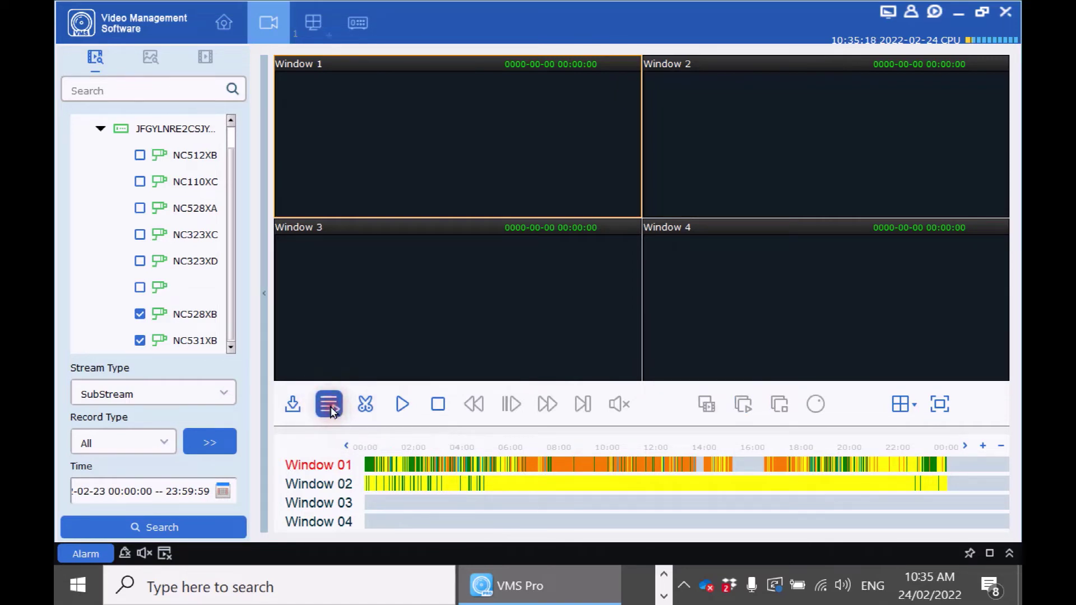
click(403, 406)
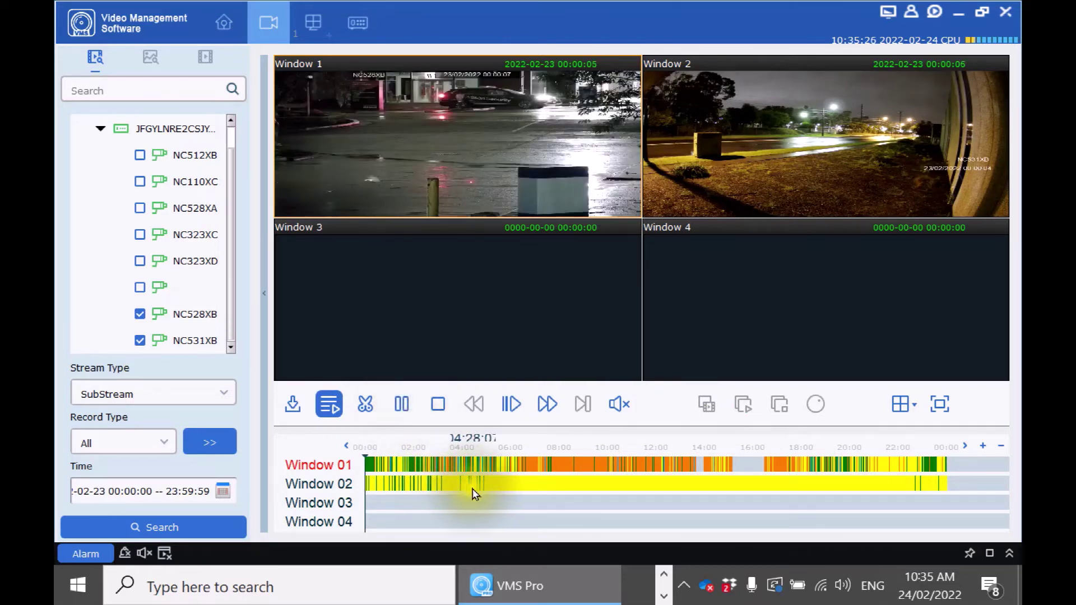
click(581, 463)
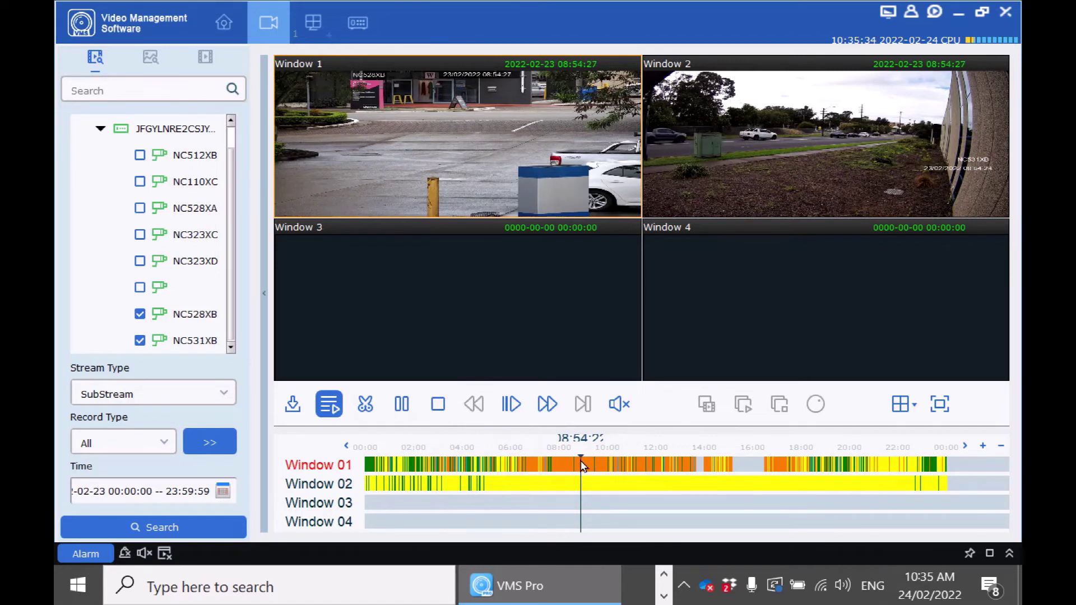
click(437, 411)
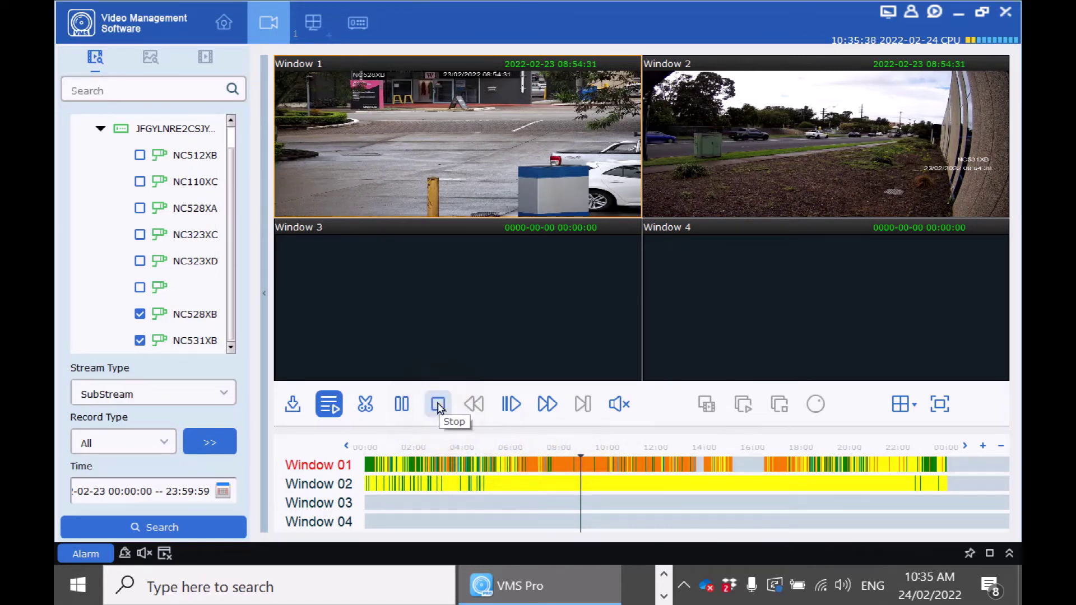
click(437, 406)
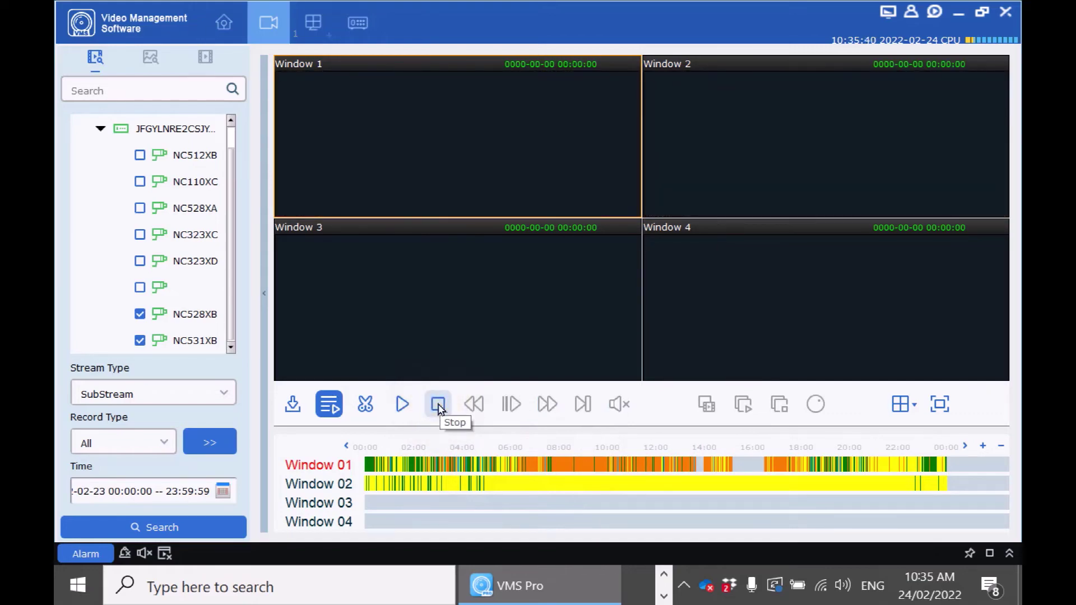
click(531, 187)
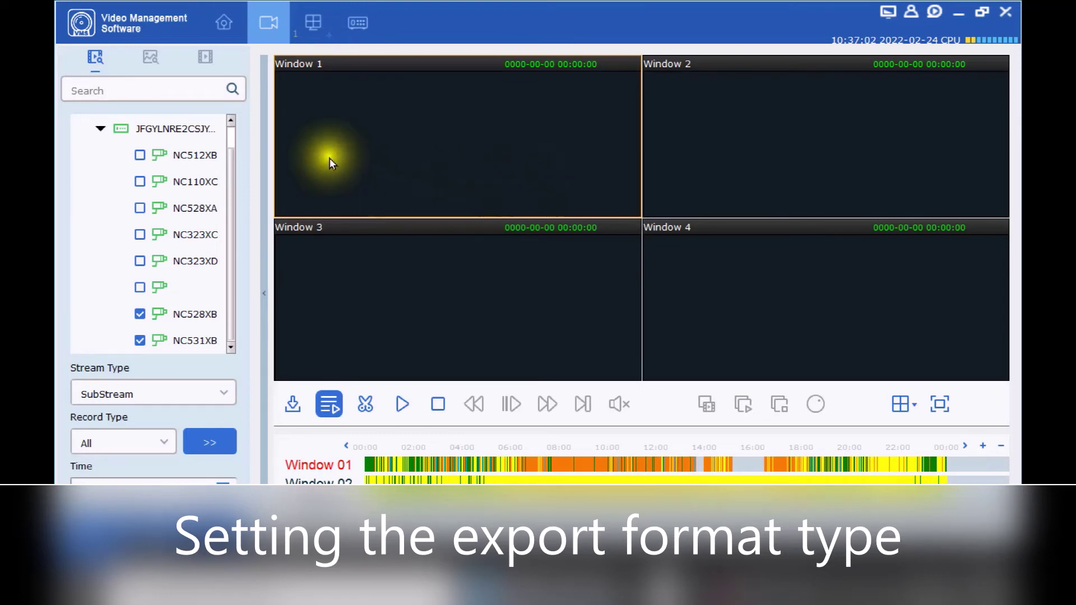
Set the File config file type to AVI and save the settings.
click(218, 26)
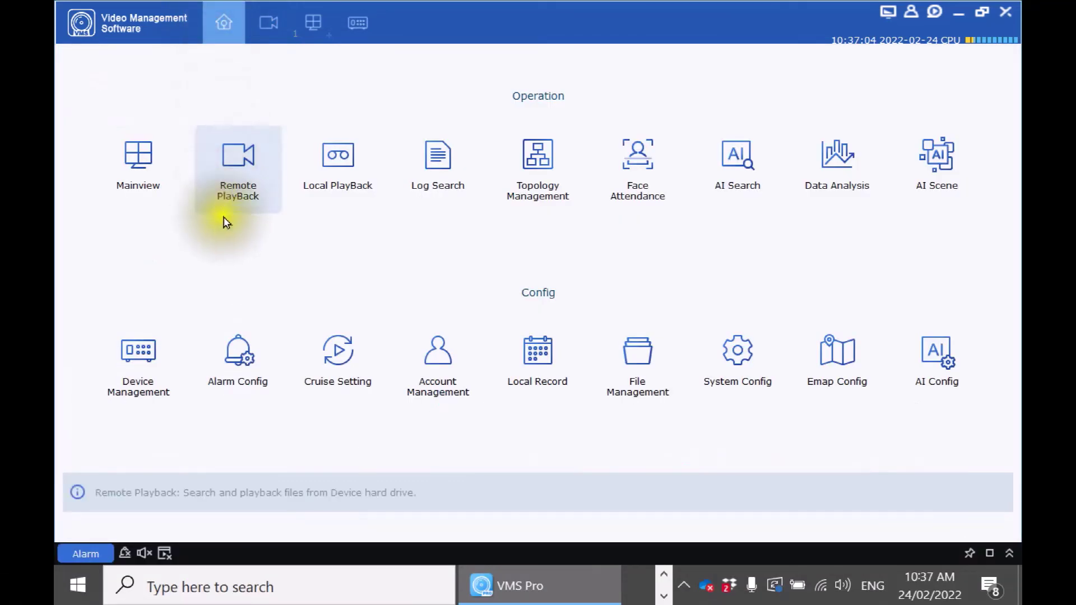
click(739, 371)
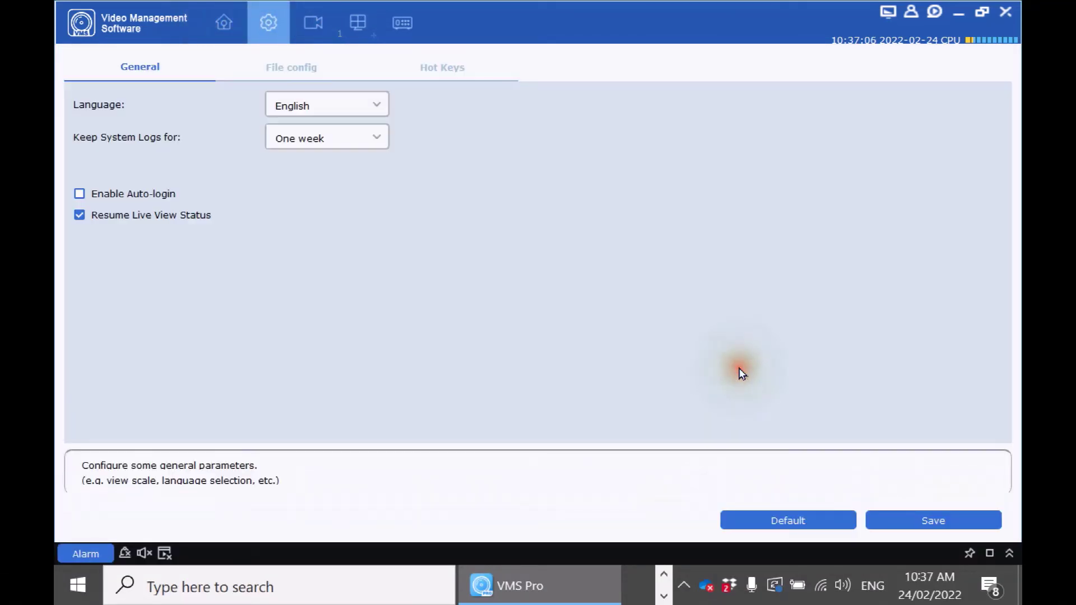
click(293, 69)
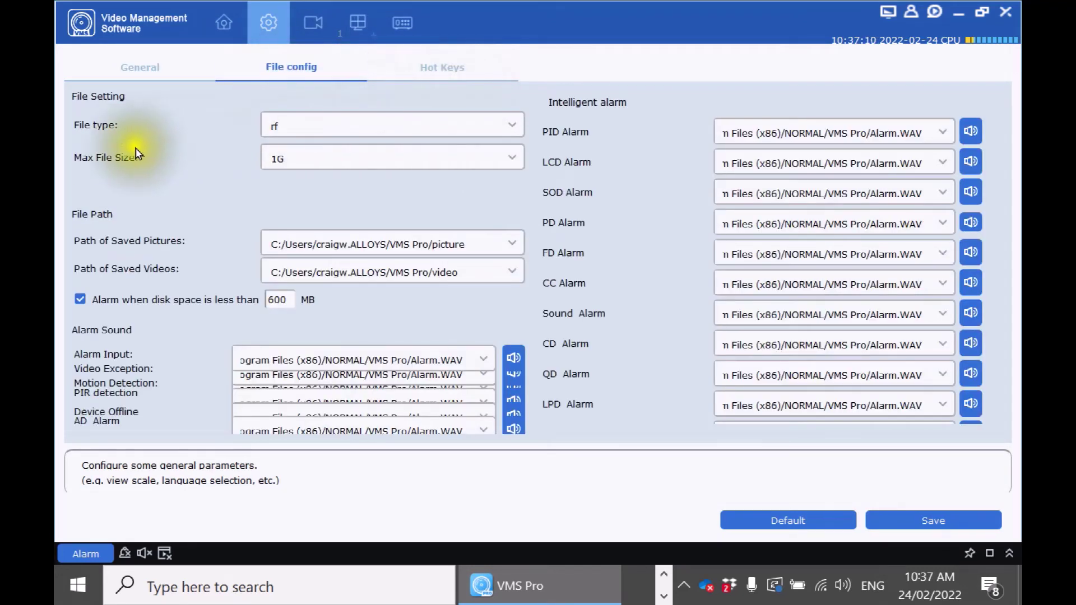
click(518, 128)
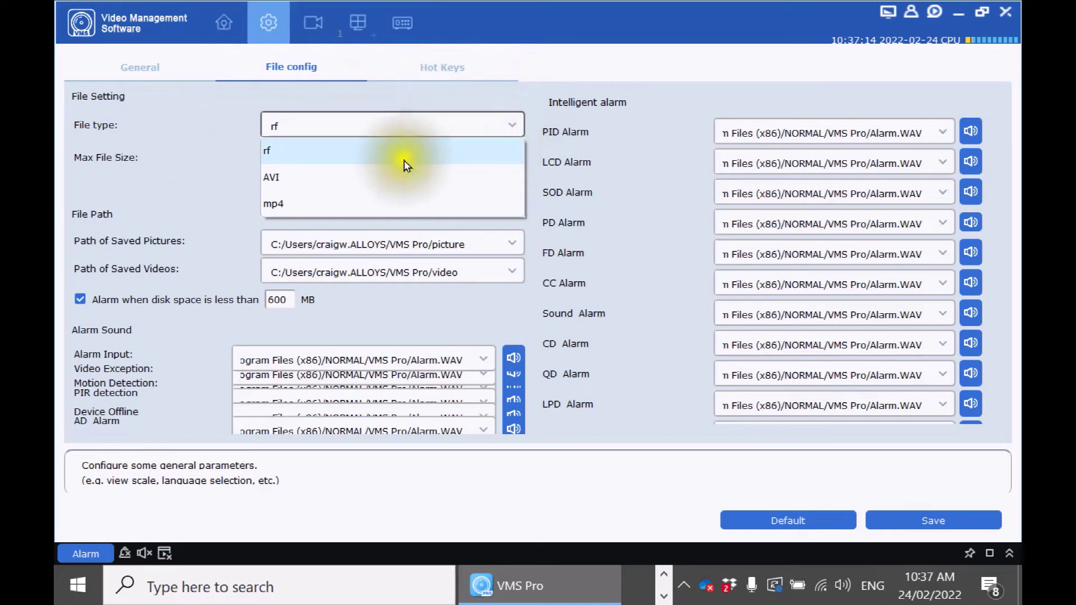
click(326, 183)
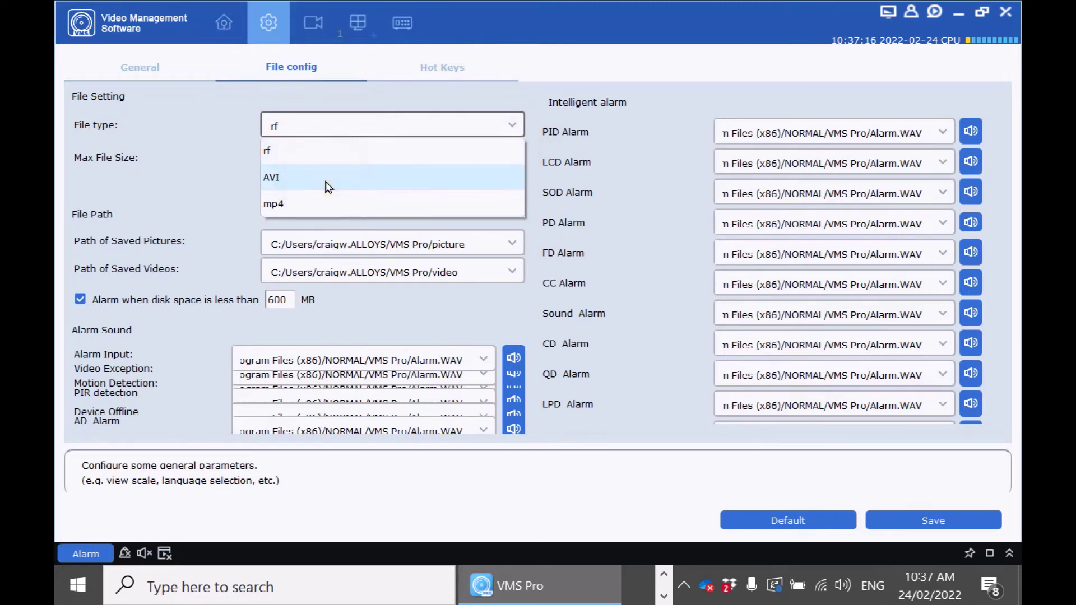
click(931, 521)
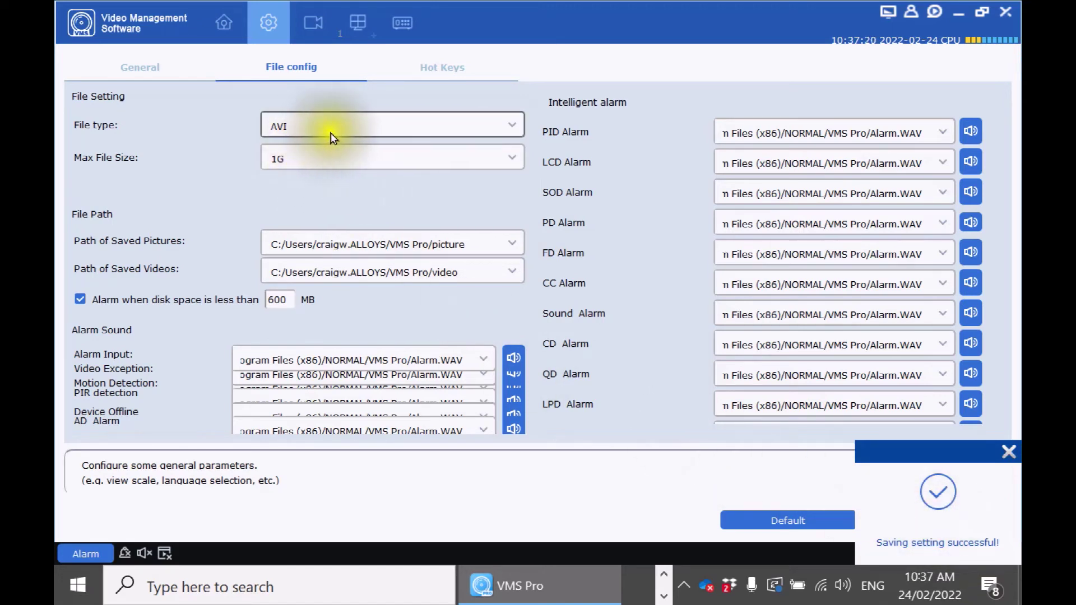
Check the built-in video player by browsing for a video file, then close it.
mouse_move(929, 29)
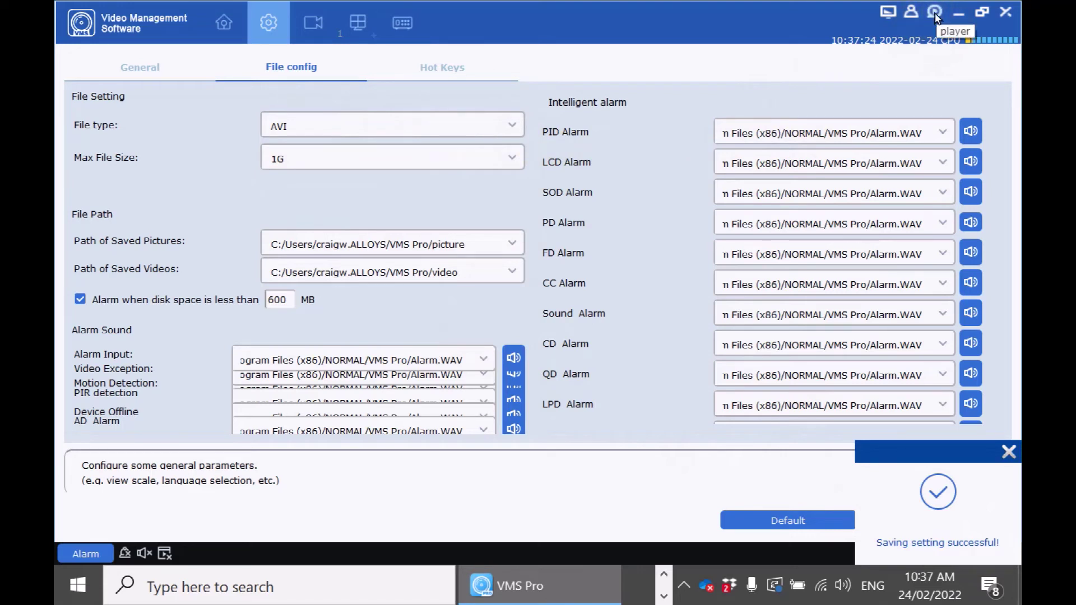
click(933, 13)
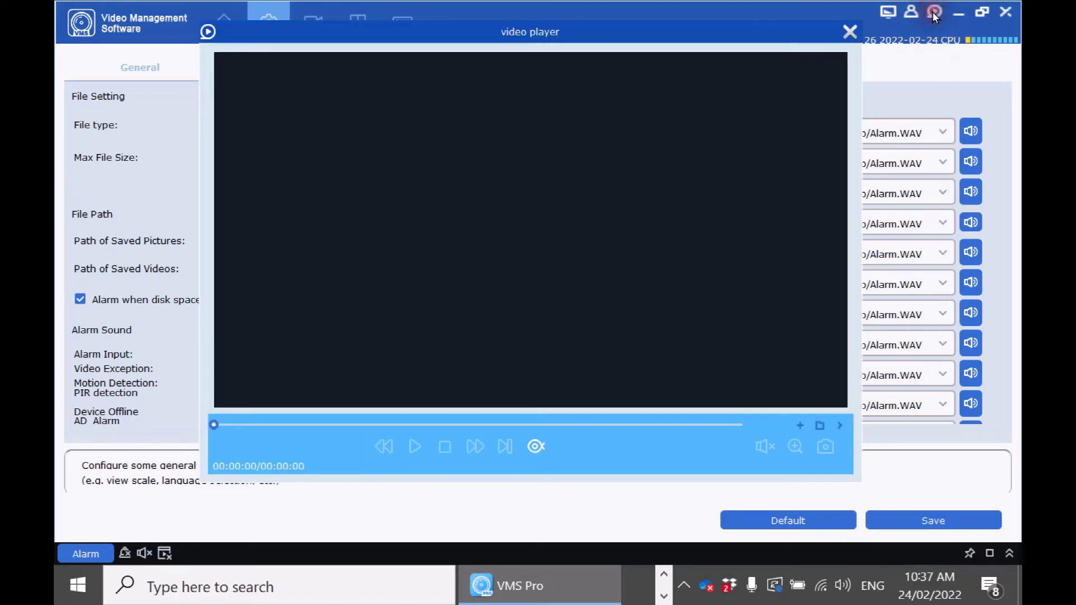
click(755, 203)
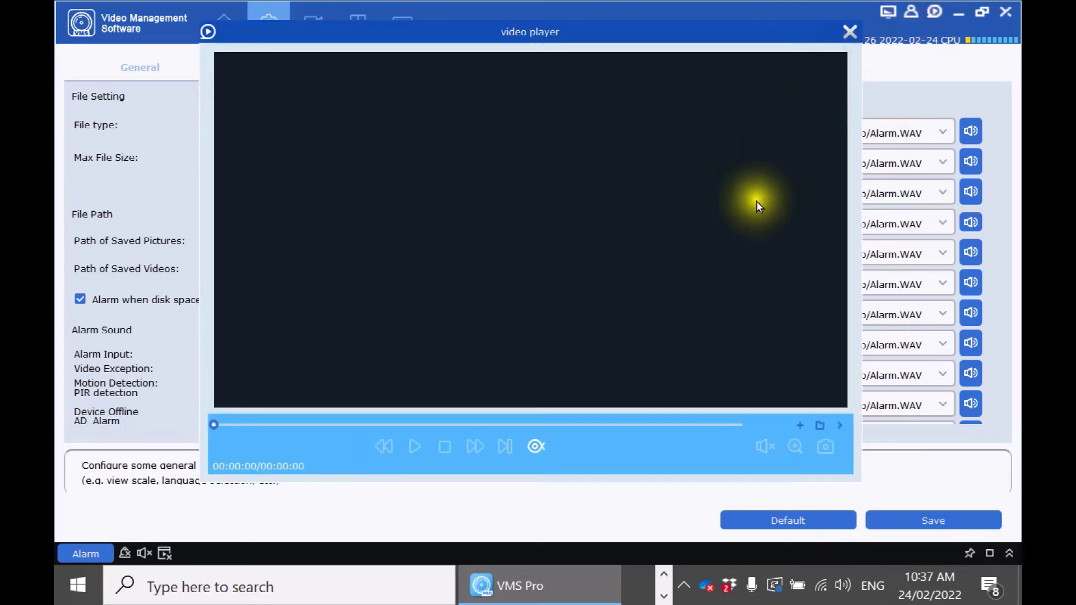
click(800, 425)
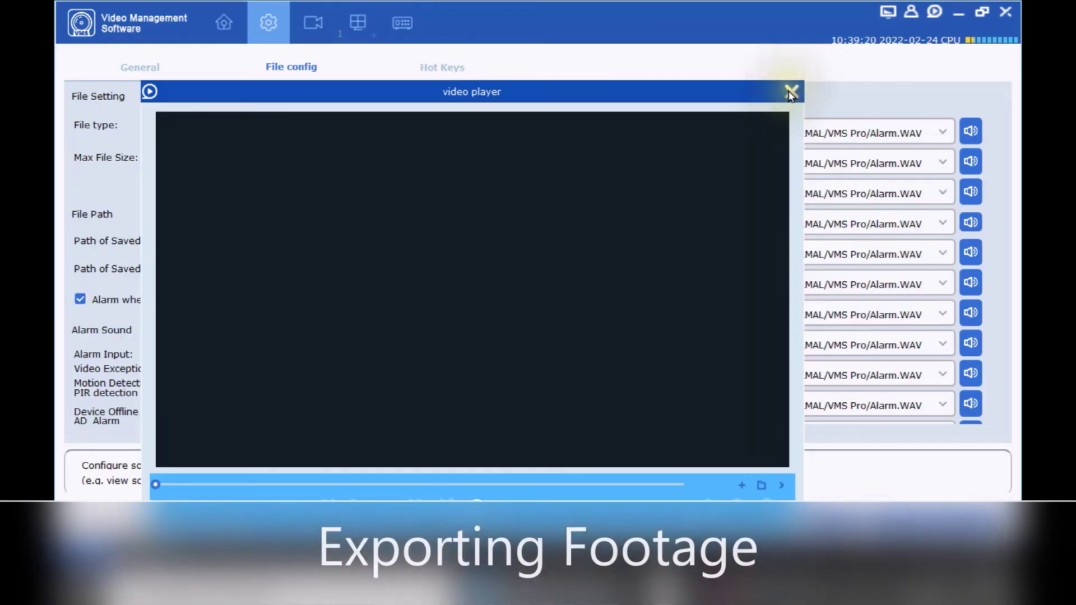
click(788, 89)
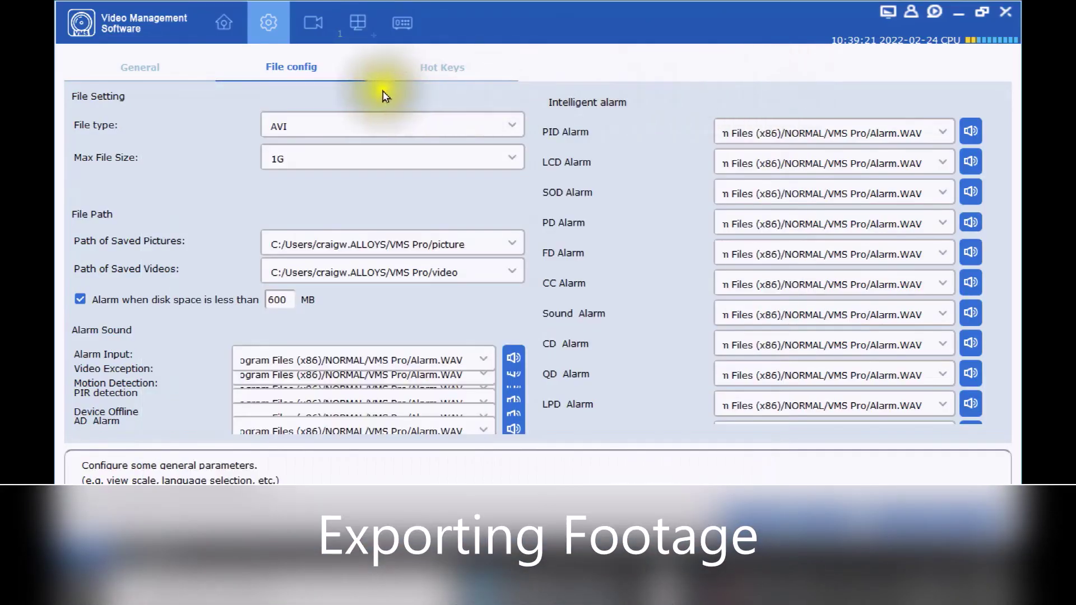
Clip Window 01 from 08:33:45 to 09:03:45 and download the 246.20M file.
click(306, 21)
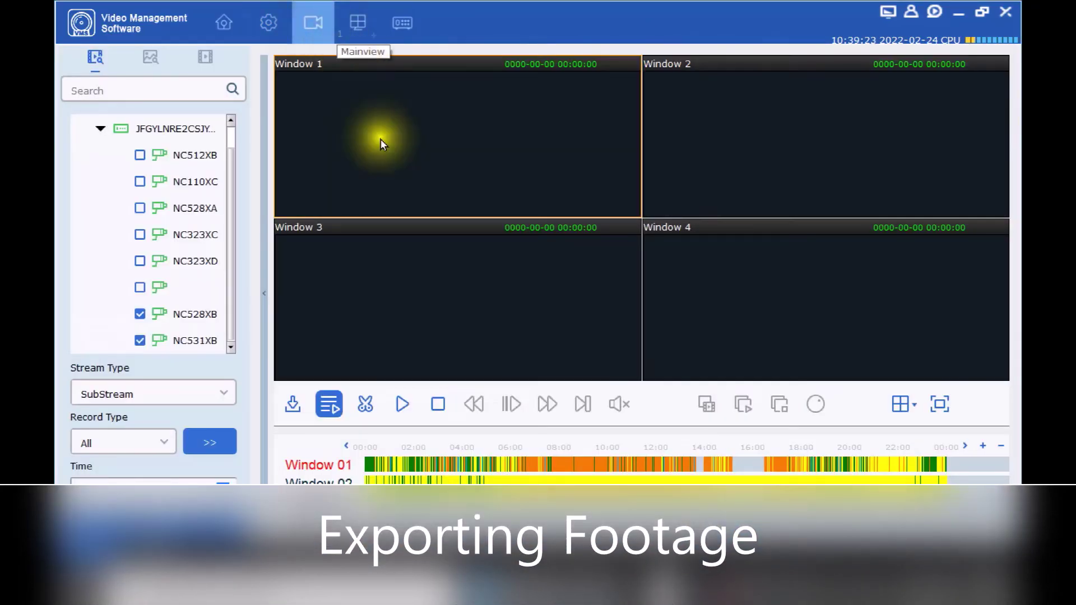
click(365, 405)
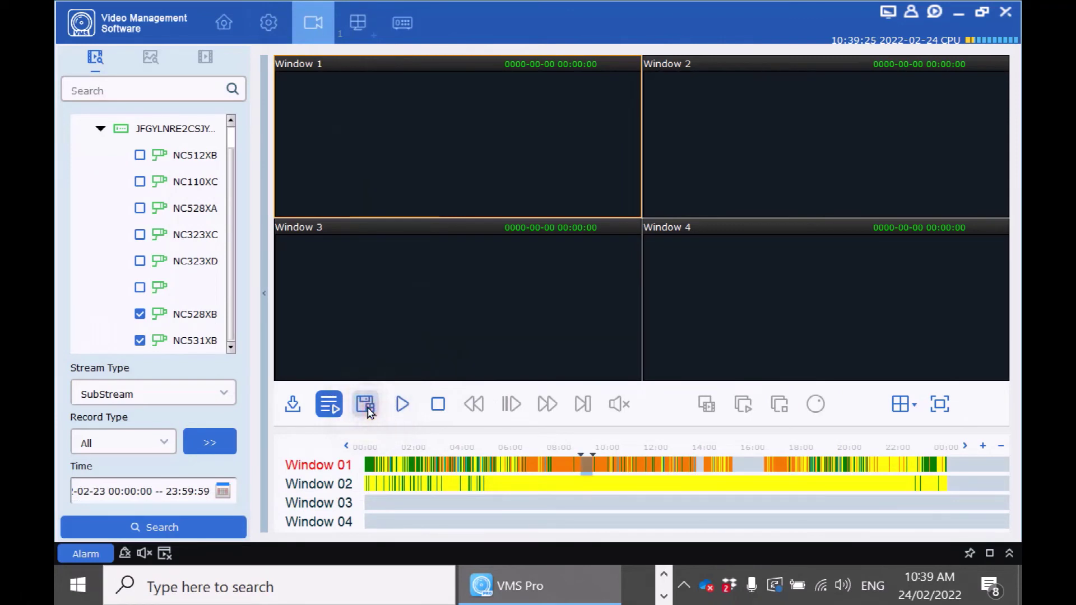
click(571, 458)
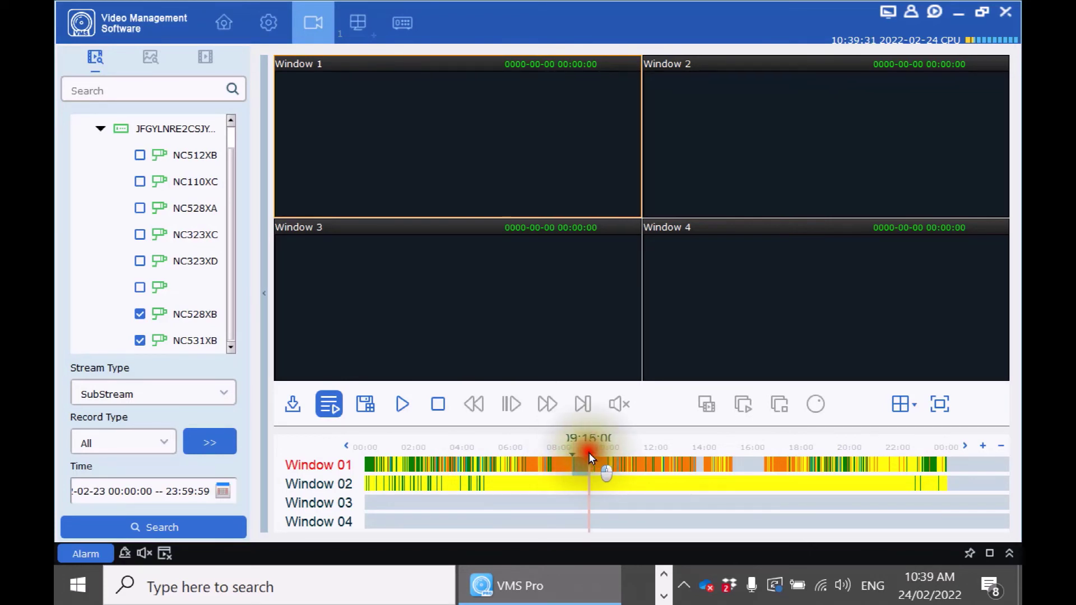
click(588, 457)
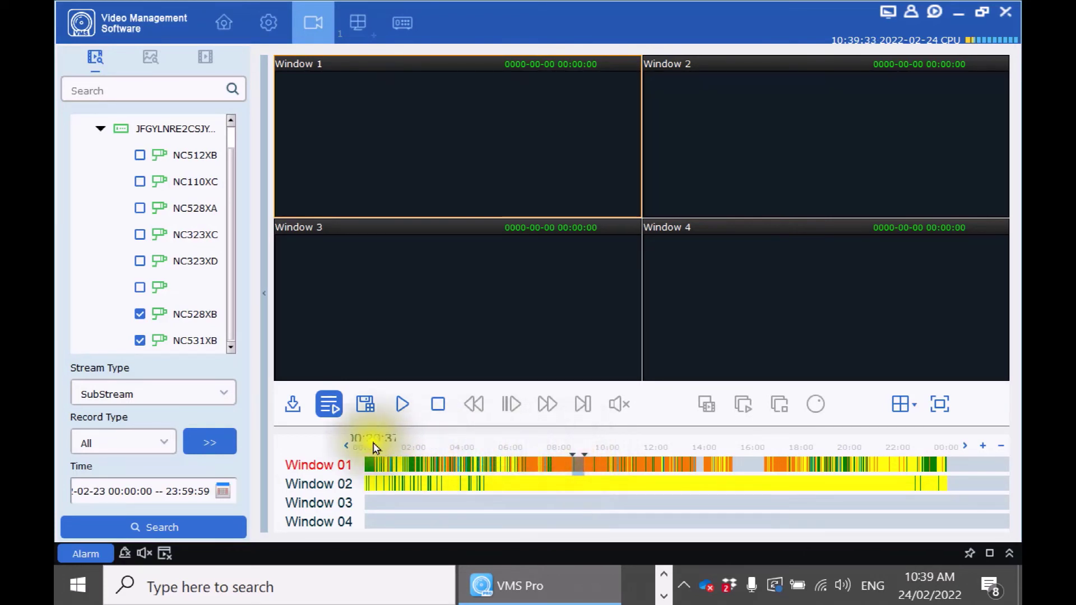
click(366, 407)
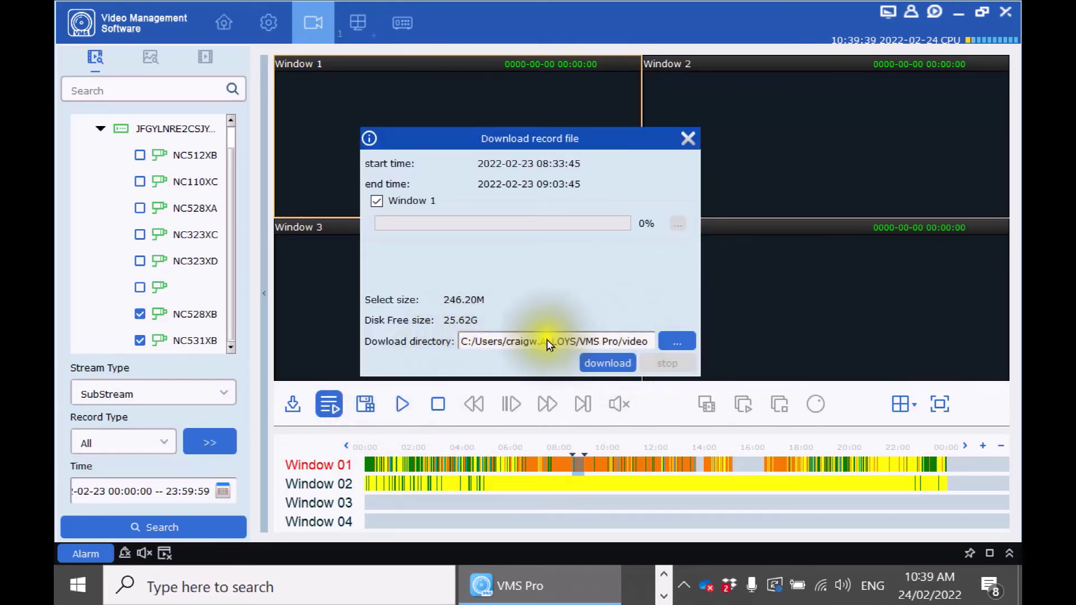
click(618, 341)
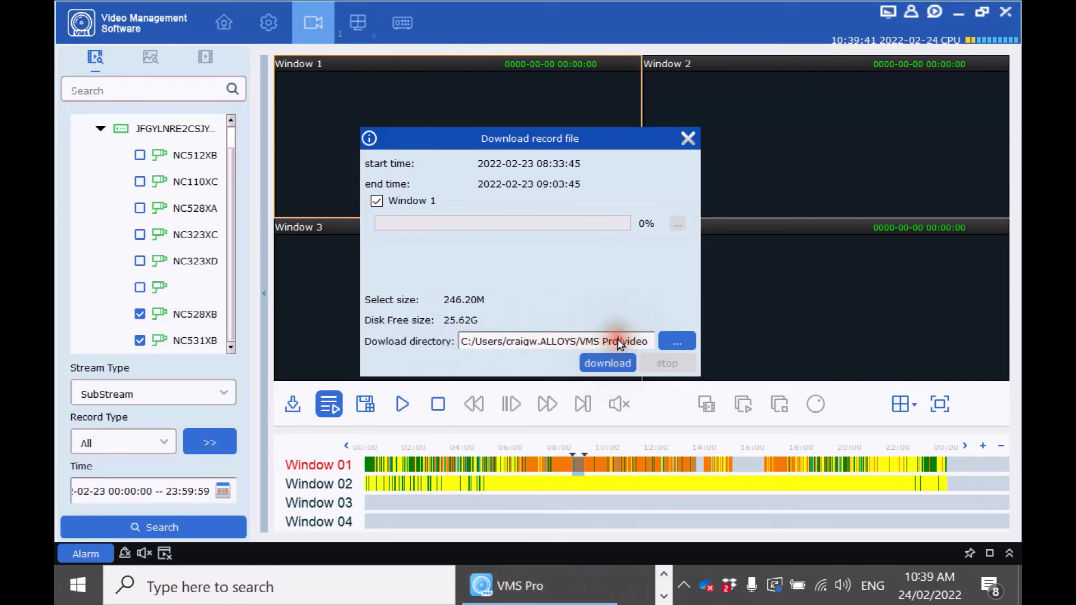
click(614, 364)
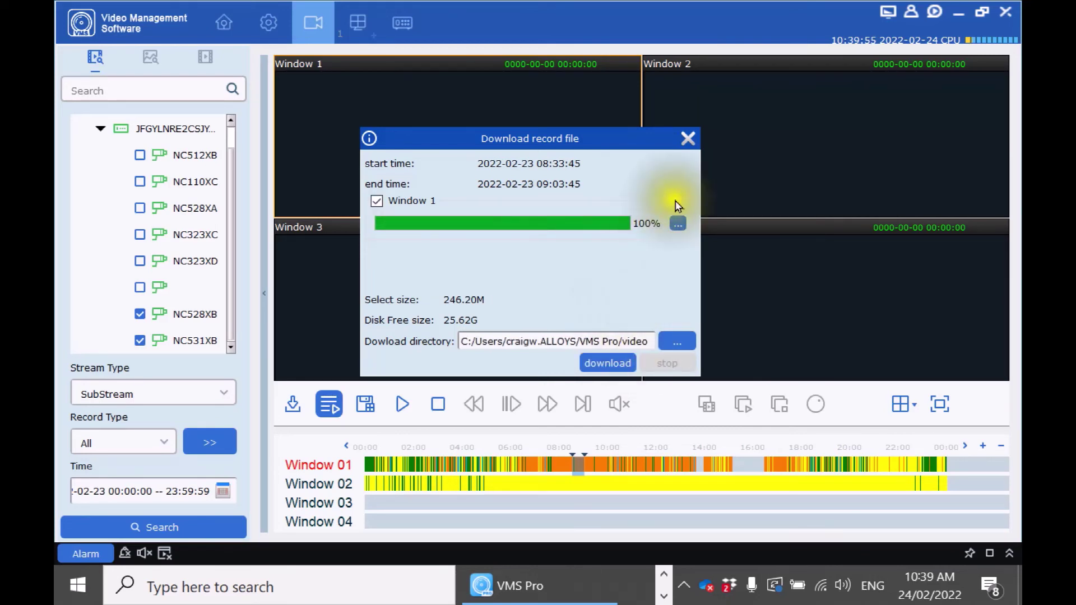
click(686, 138)
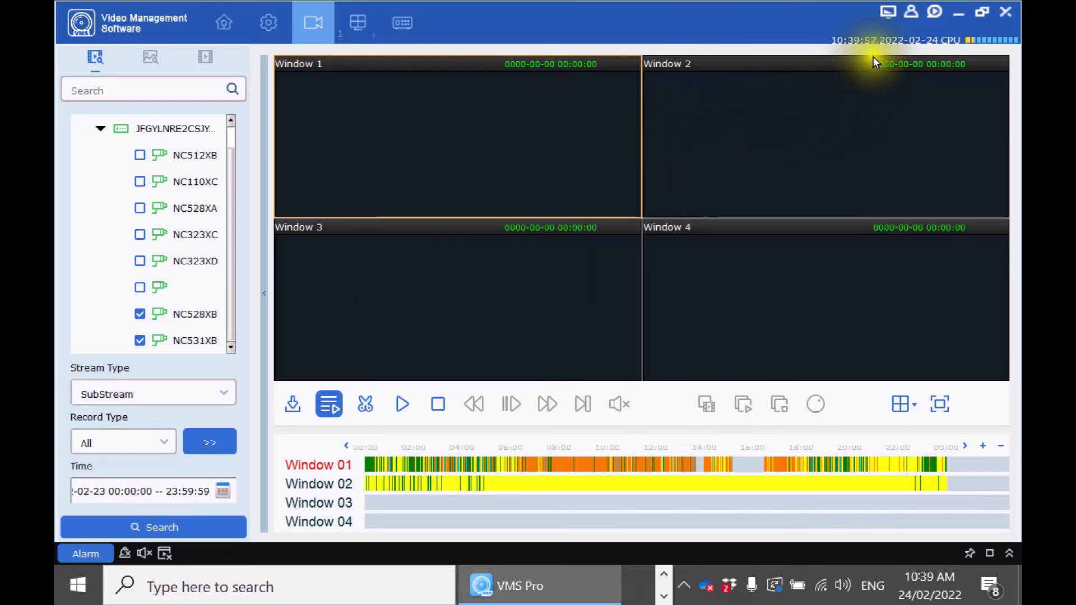
click(935, 11)
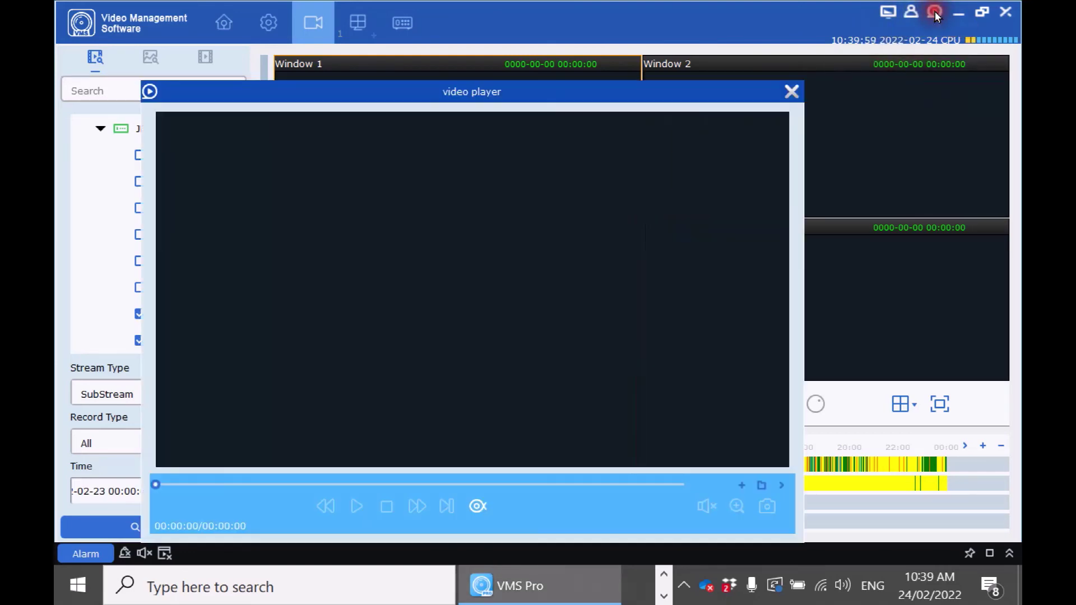
click(742, 482)
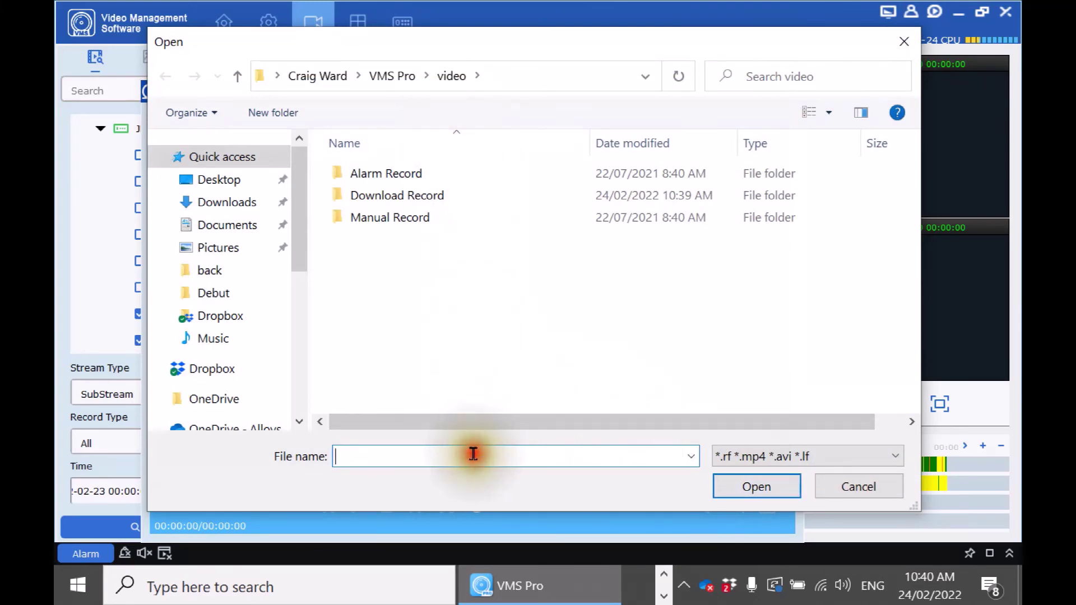
text(C:/Users/craigw.ALLOYS/VMS Pro/video)
key(Return)
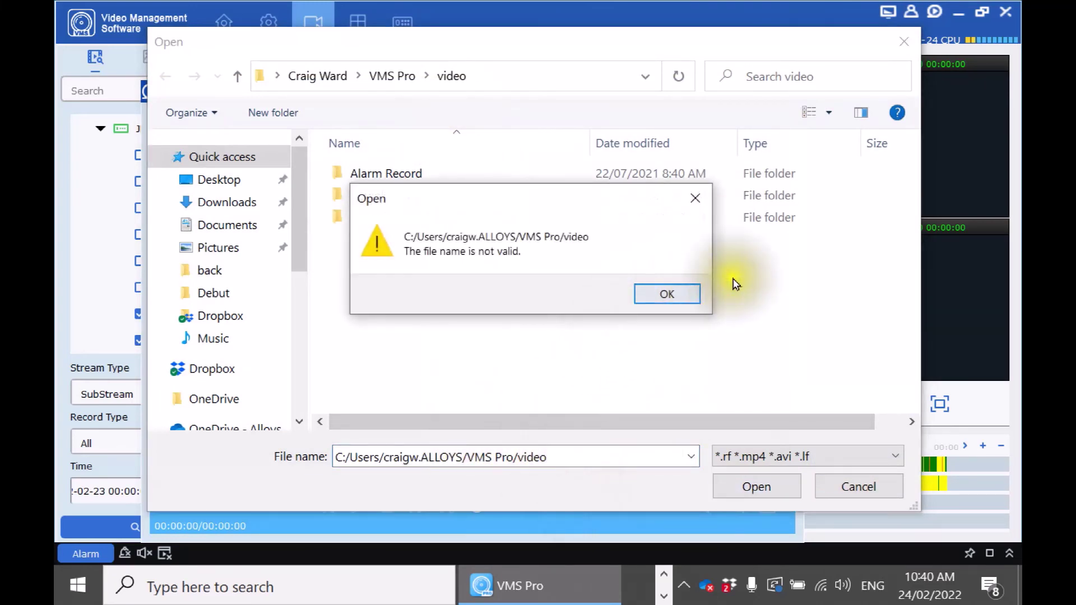
click(670, 292)
click(544, 80)
click(549, 87)
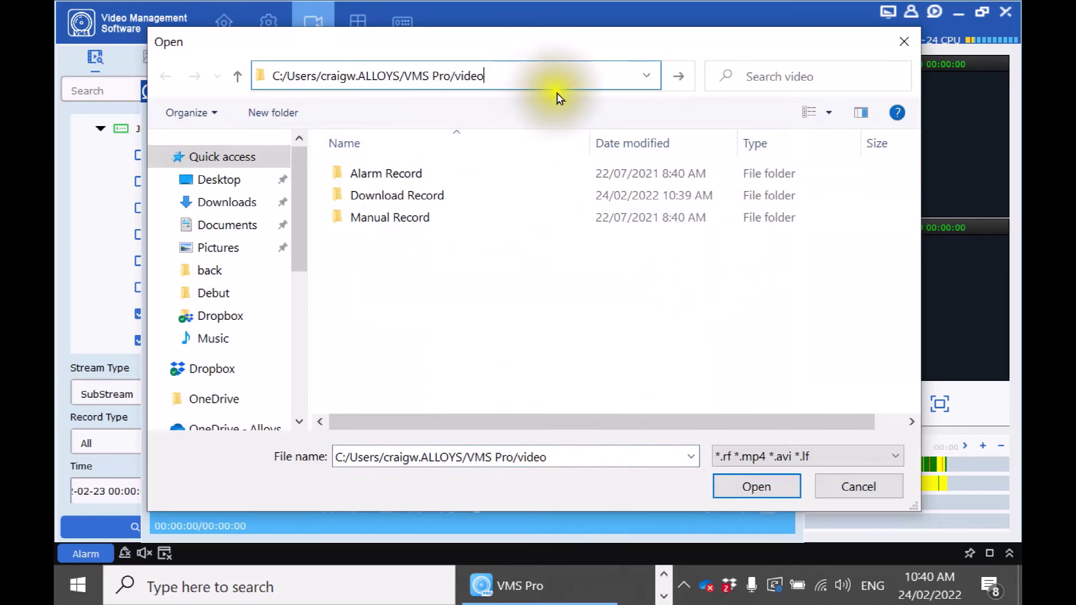
key(Return)
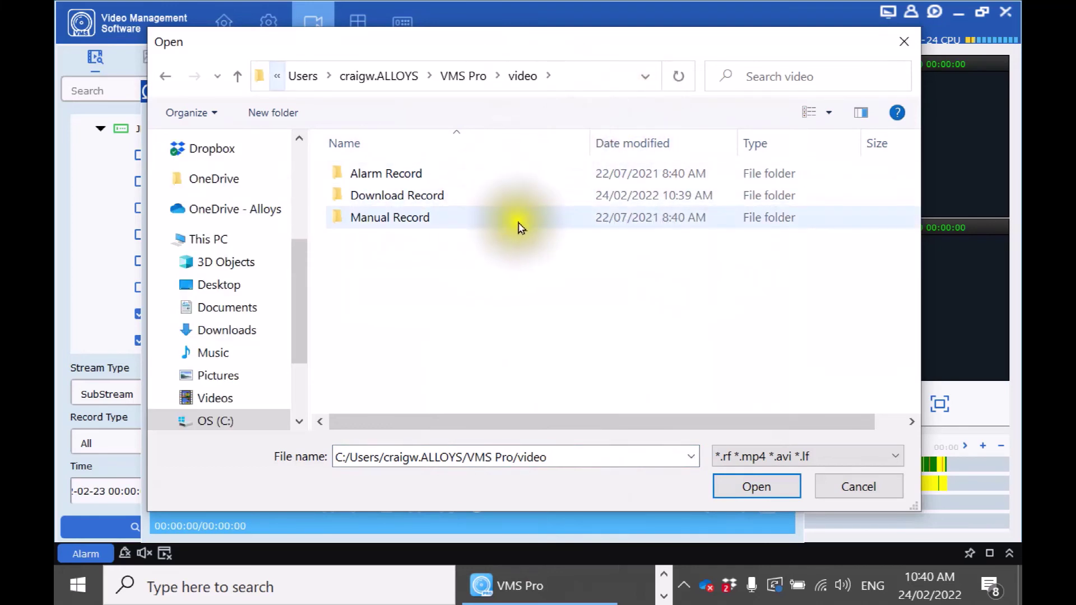
double_click(420, 201)
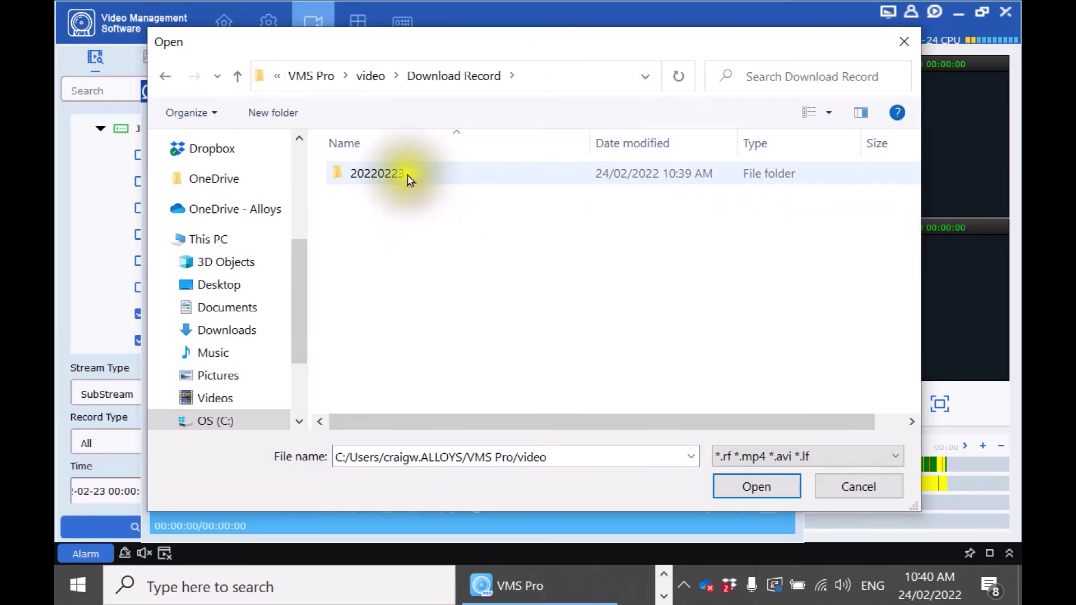
double_click(409, 176)
click(404, 203)
double_click(403, 199)
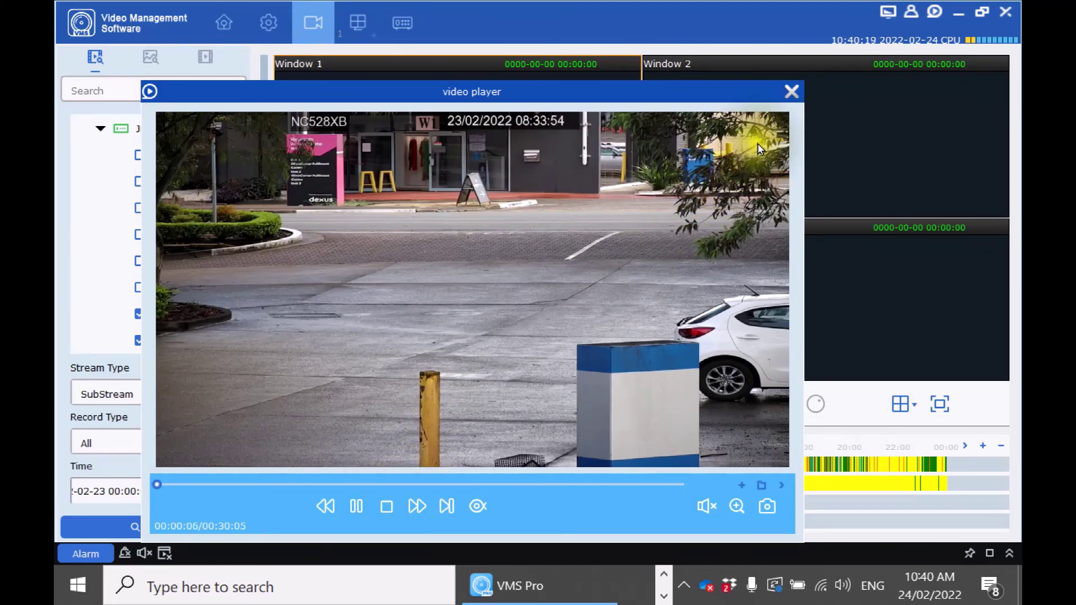
click(388, 507)
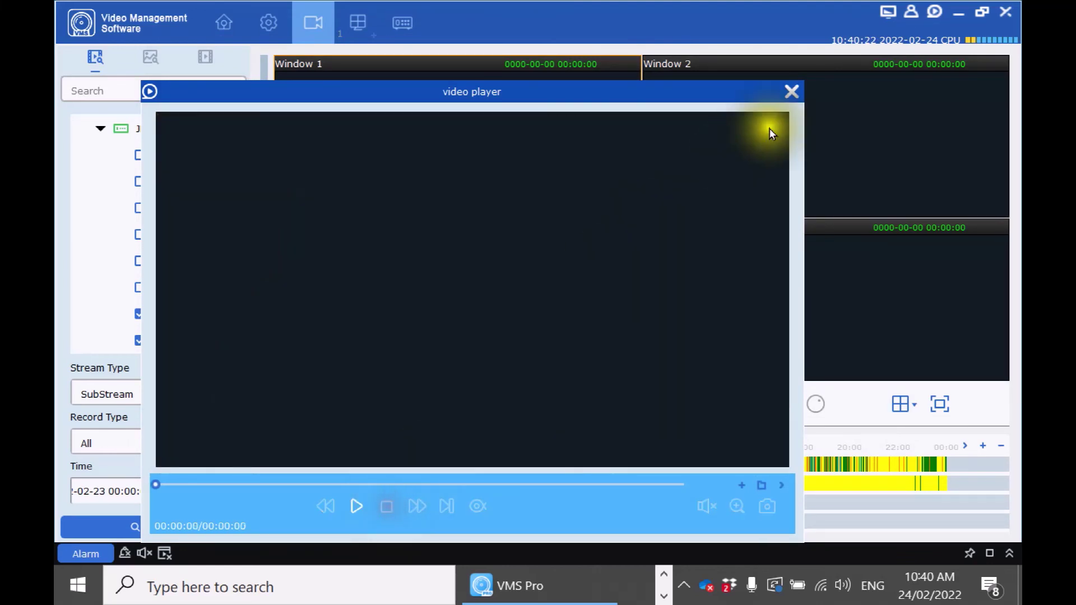
click(790, 92)
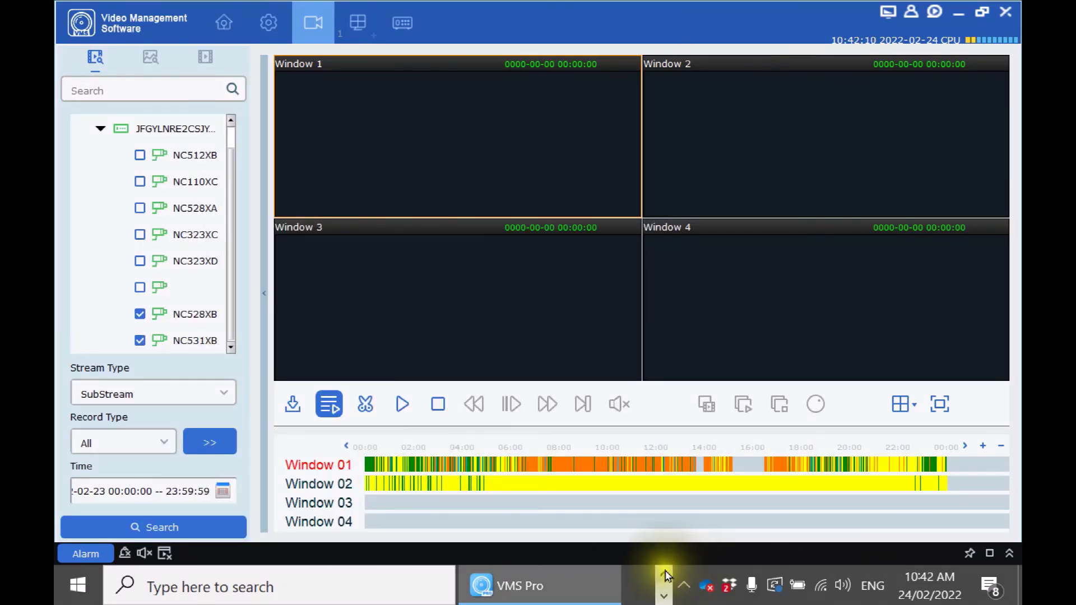
Open the NC528XB AVI clip in the 20220223 folder with VLC media player.
click(665, 577)
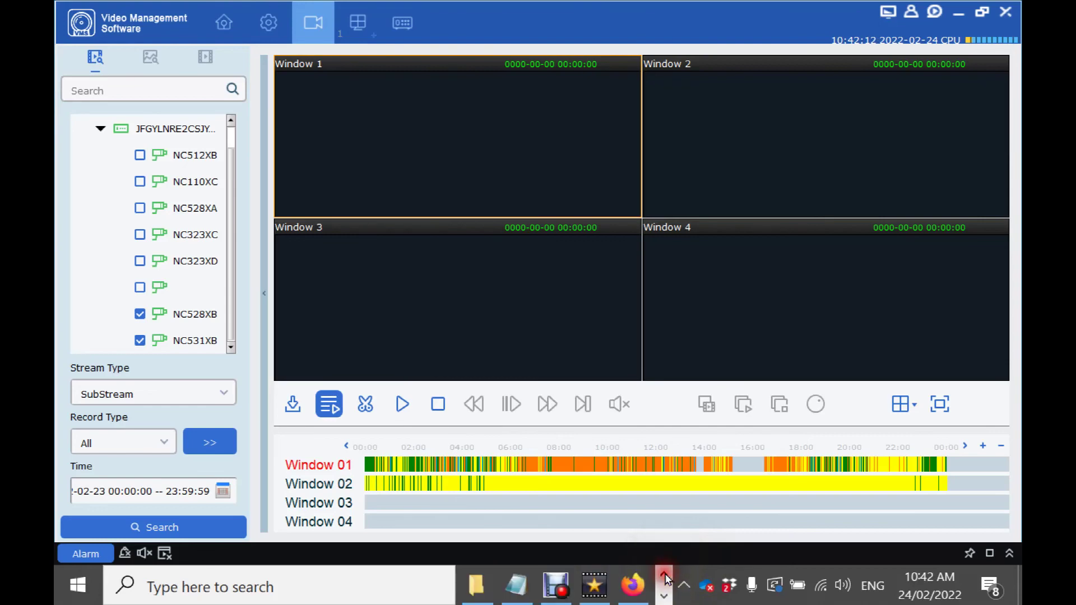
click(476, 585)
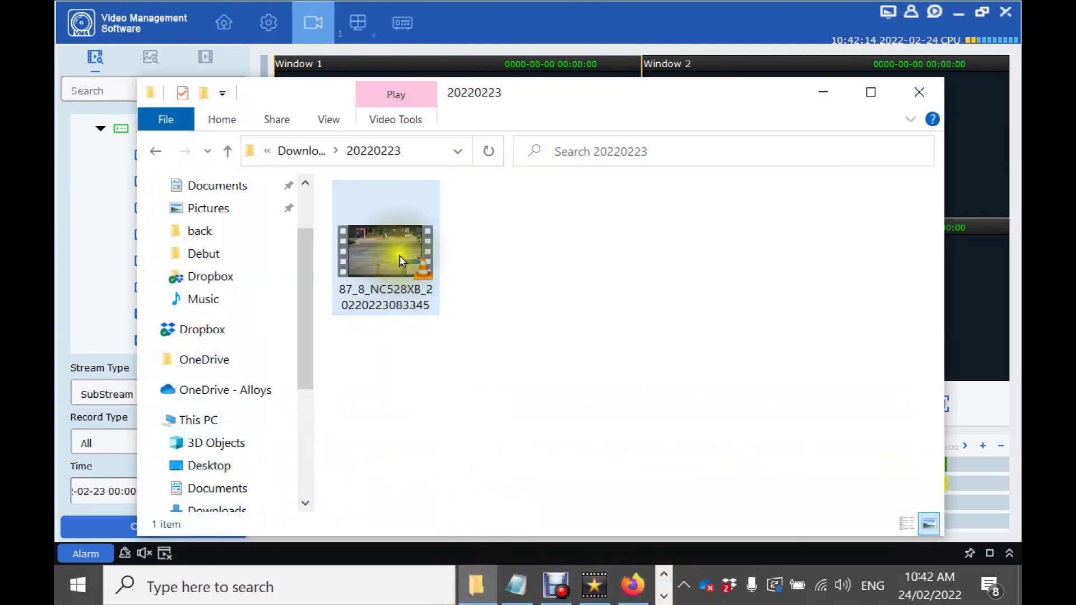
click(408, 284)
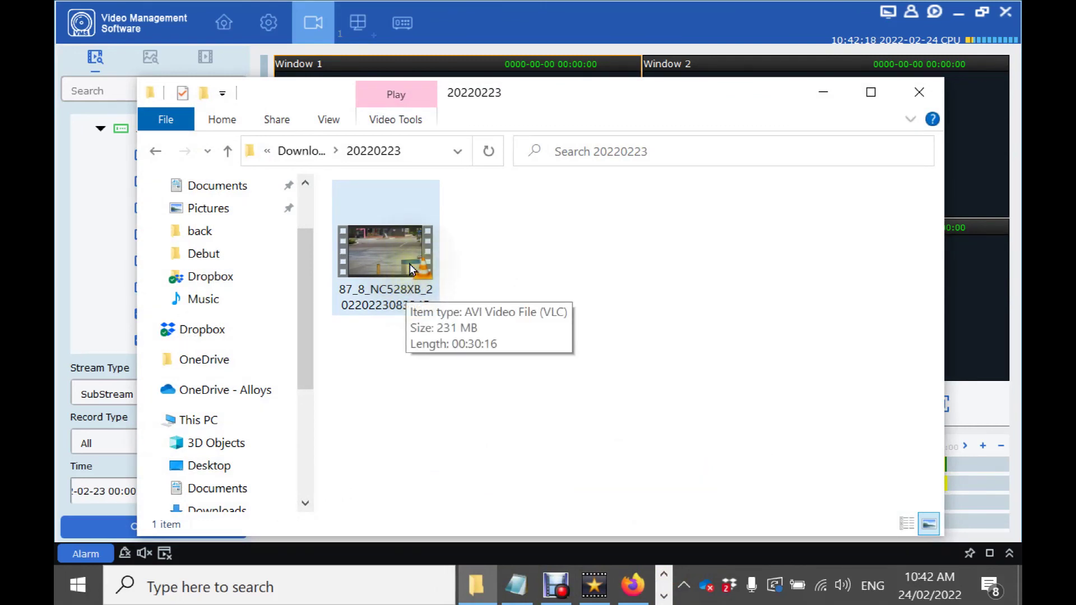
click(411, 269)
double_click(410, 269)
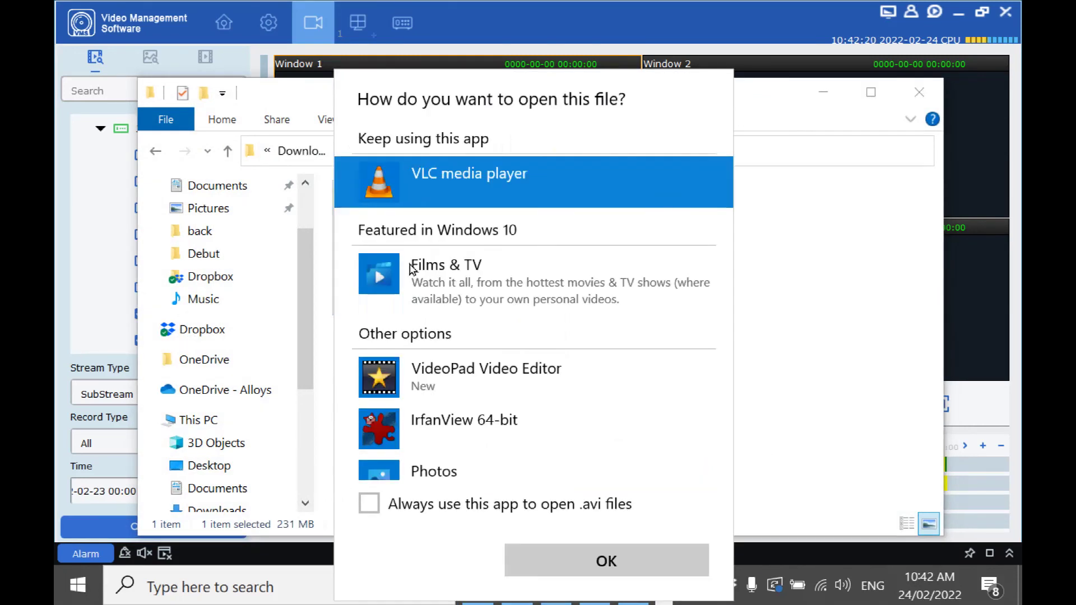
double_click(435, 176)
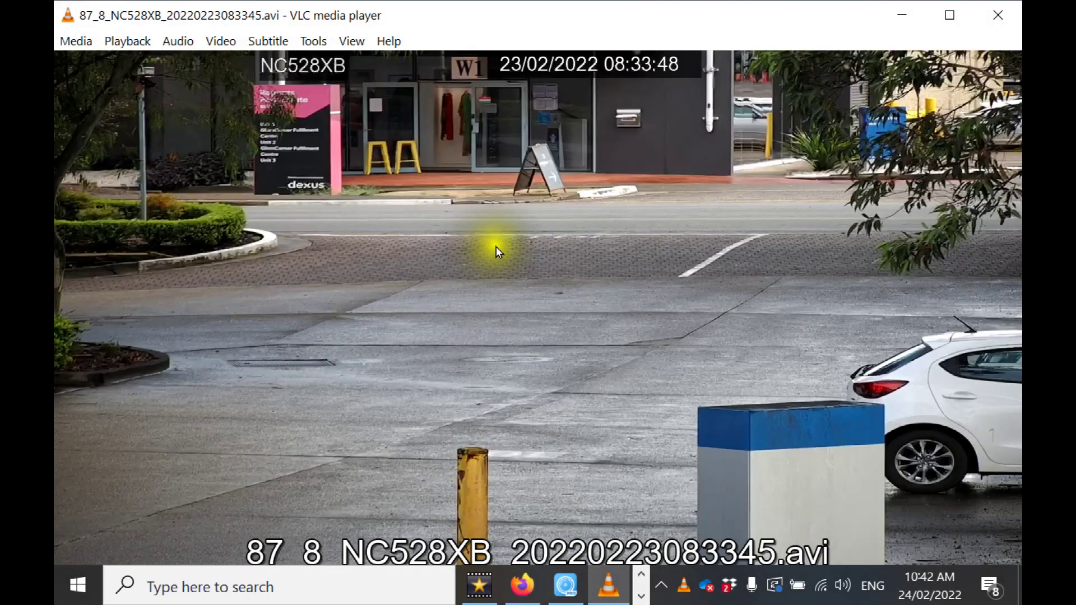
Close VLC media player after watching the NC528XB clip.
click(998, 16)
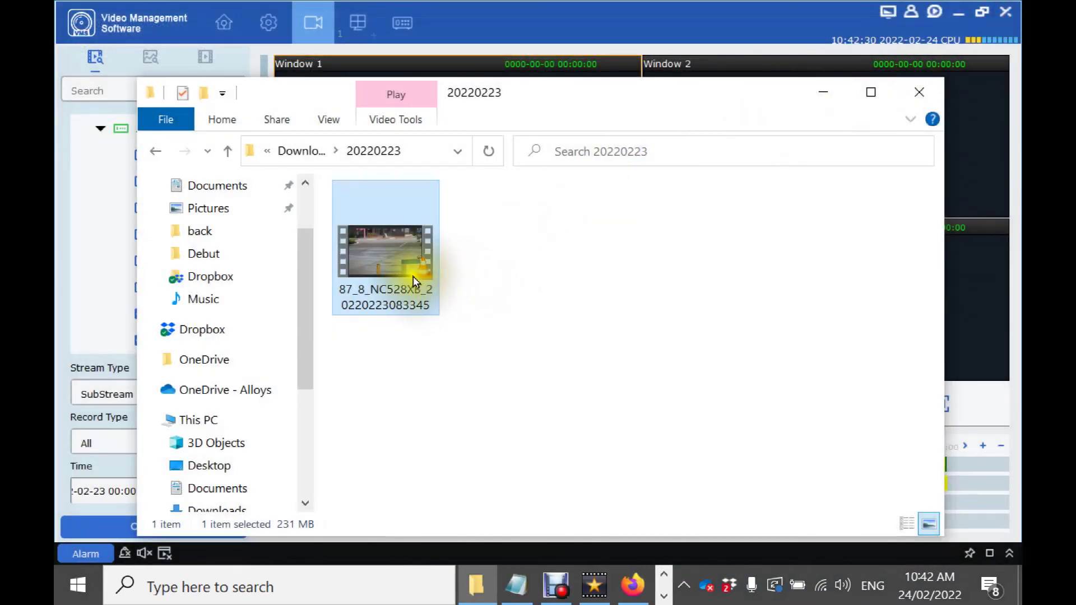